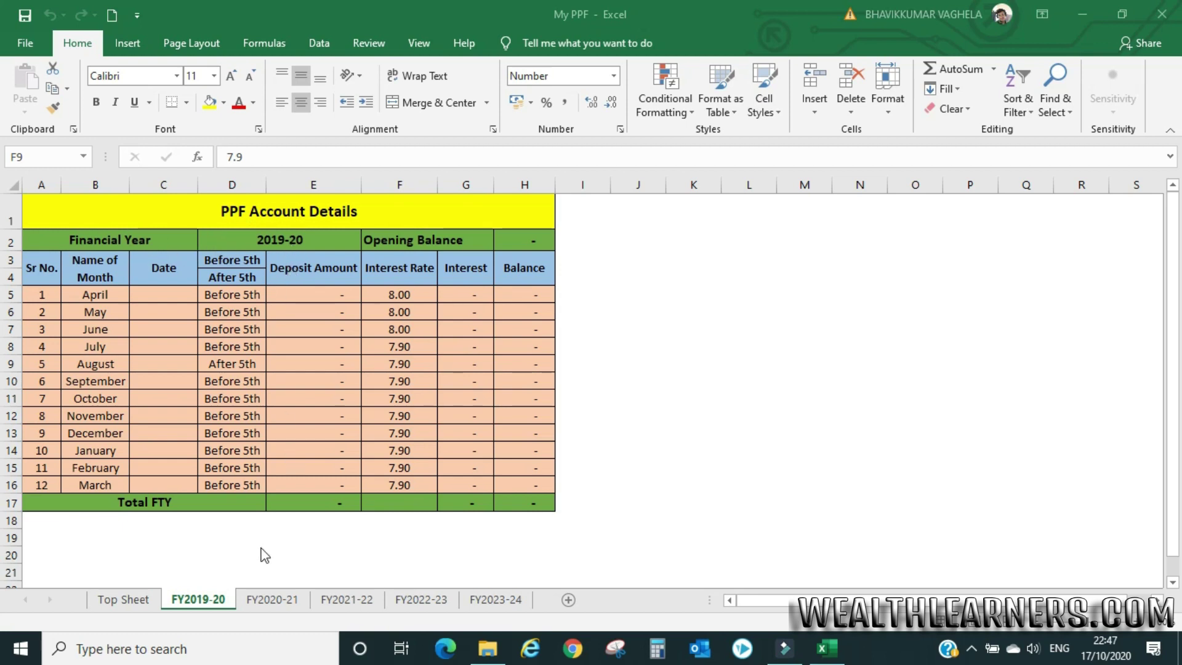
Step: Look through the yearly sheets from FY2020-21 to FY2023-24, then return to the FY2019-20 sheet
left_click(268, 593)
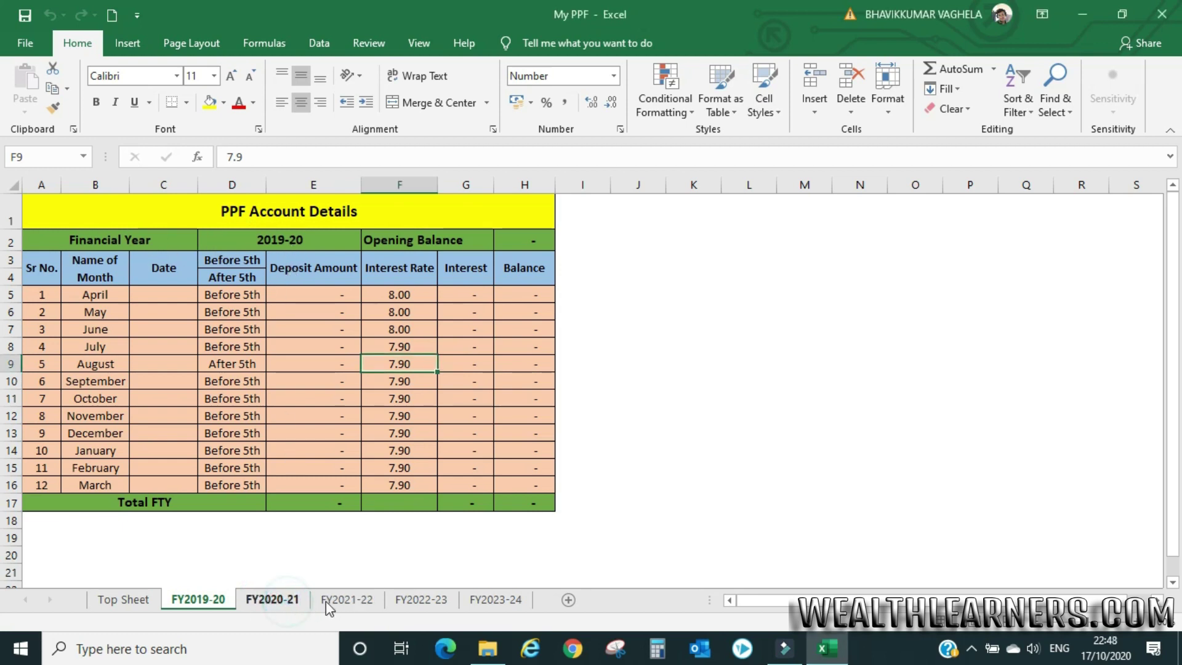
left_click(368, 606)
left_click(421, 601)
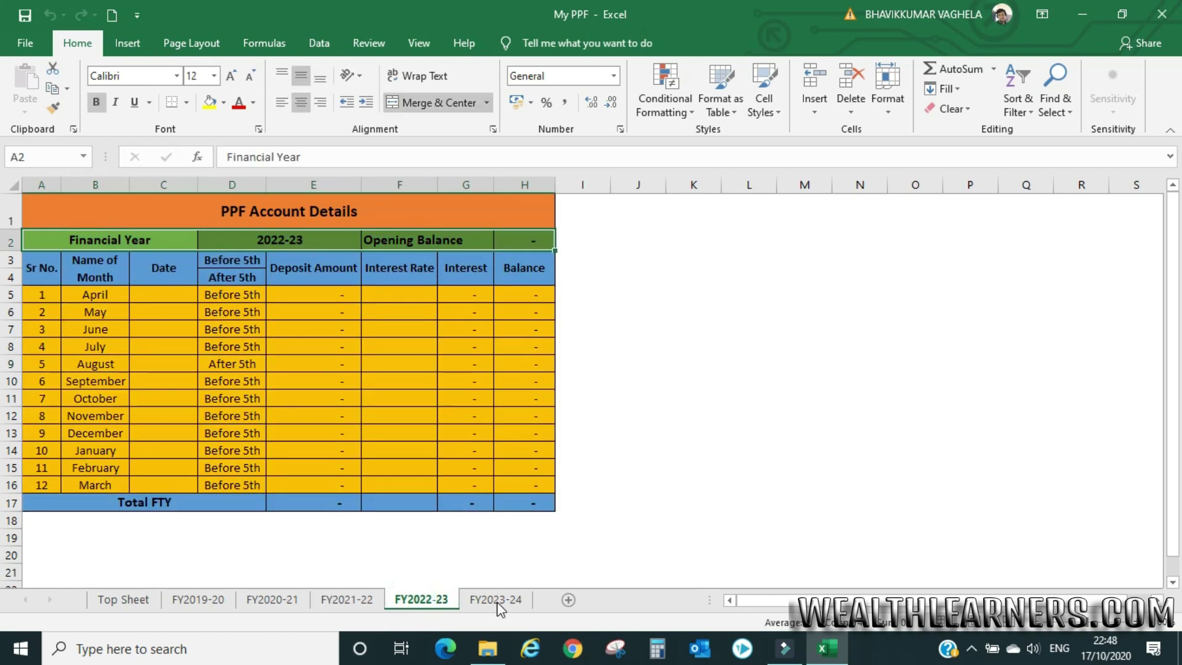
left_click(496, 600)
left_click(187, 605)
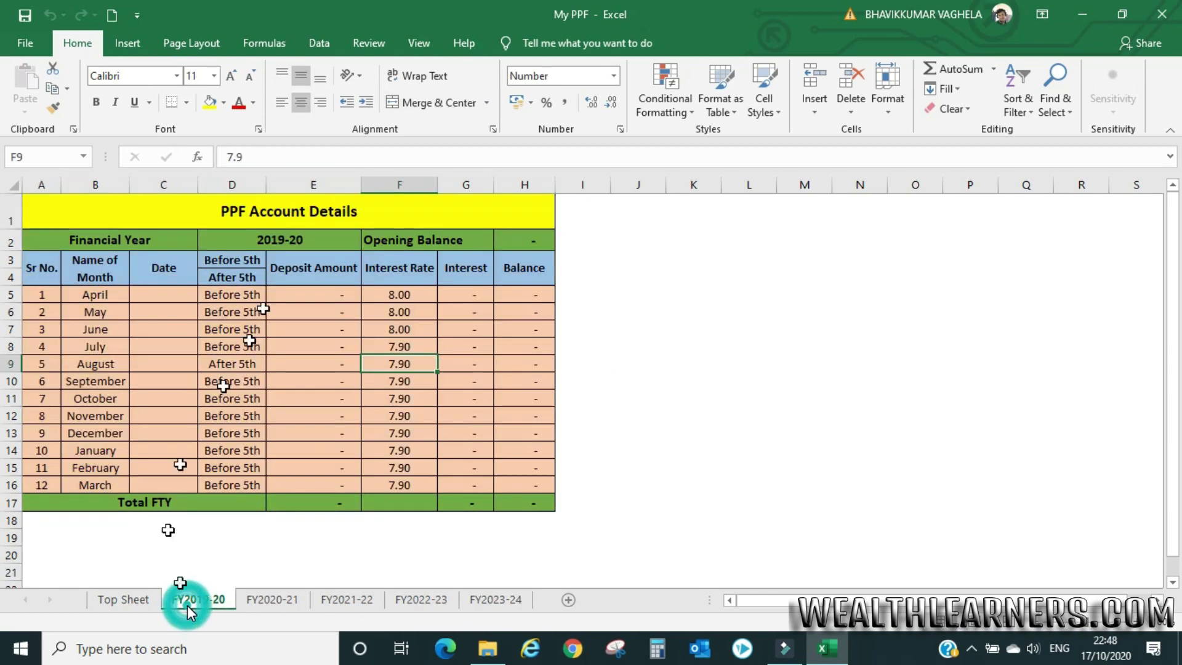
Step: Examine the Financial Year and Opening Balance header cells and the monthly Date column on the FY2019-20 sheet
left_click(307, 239)
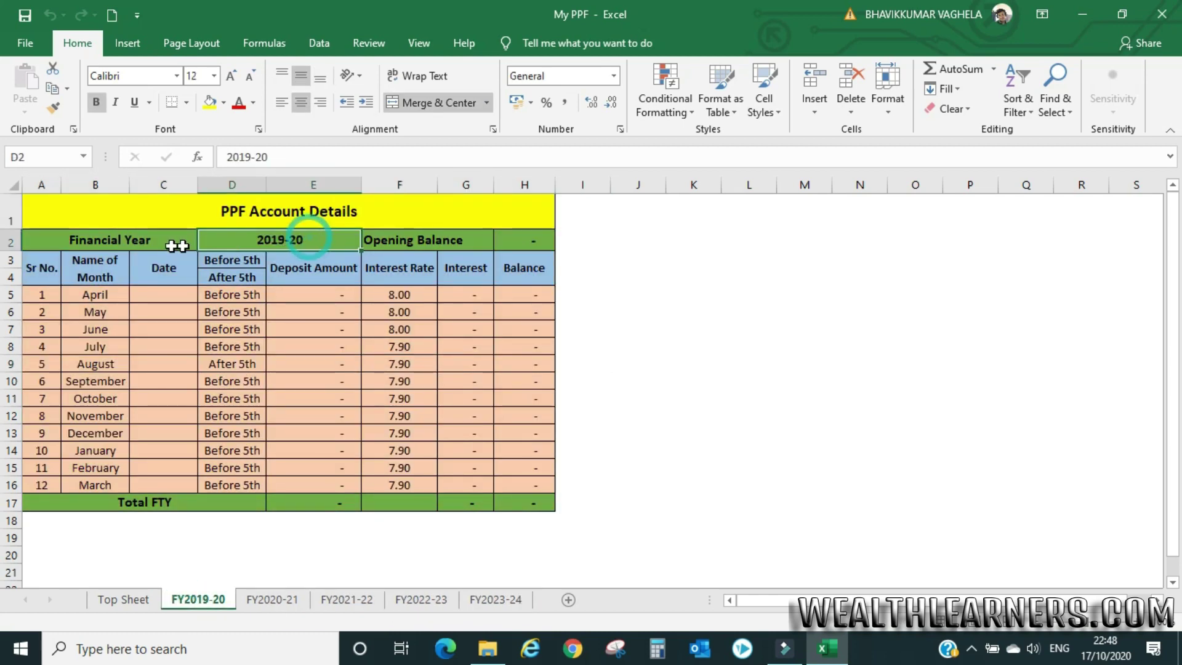
left_click(178, 243)
left_click(295, 239)
left_click(410, 239)
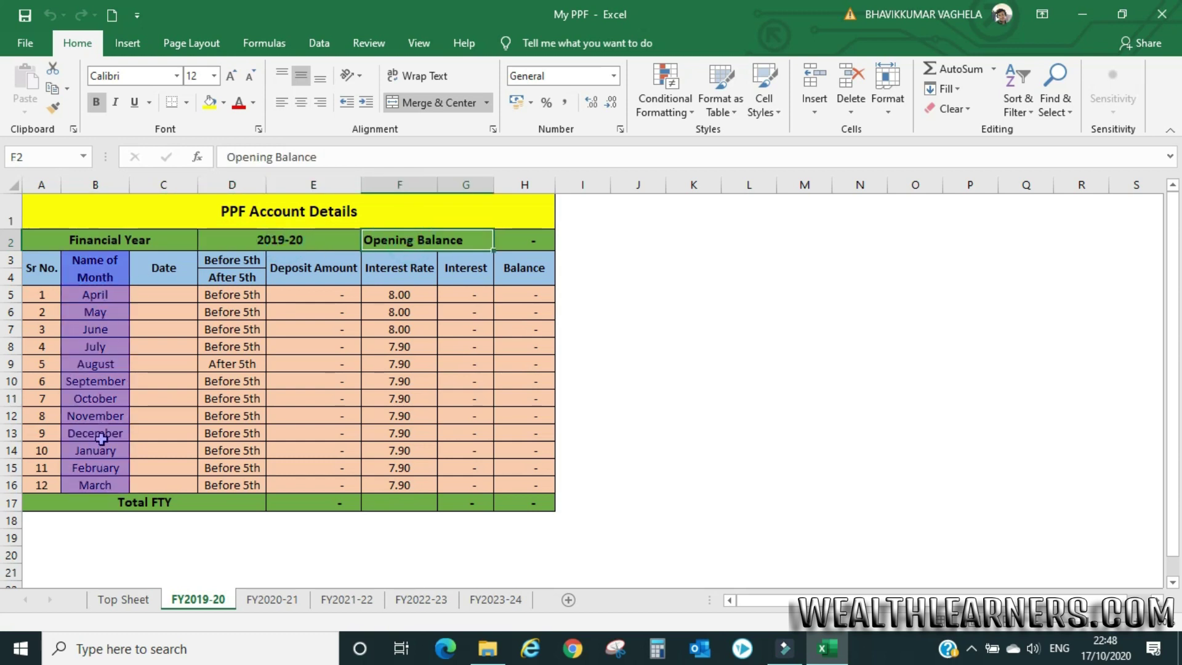
left_click(161, 294)
left_click(167, 314)
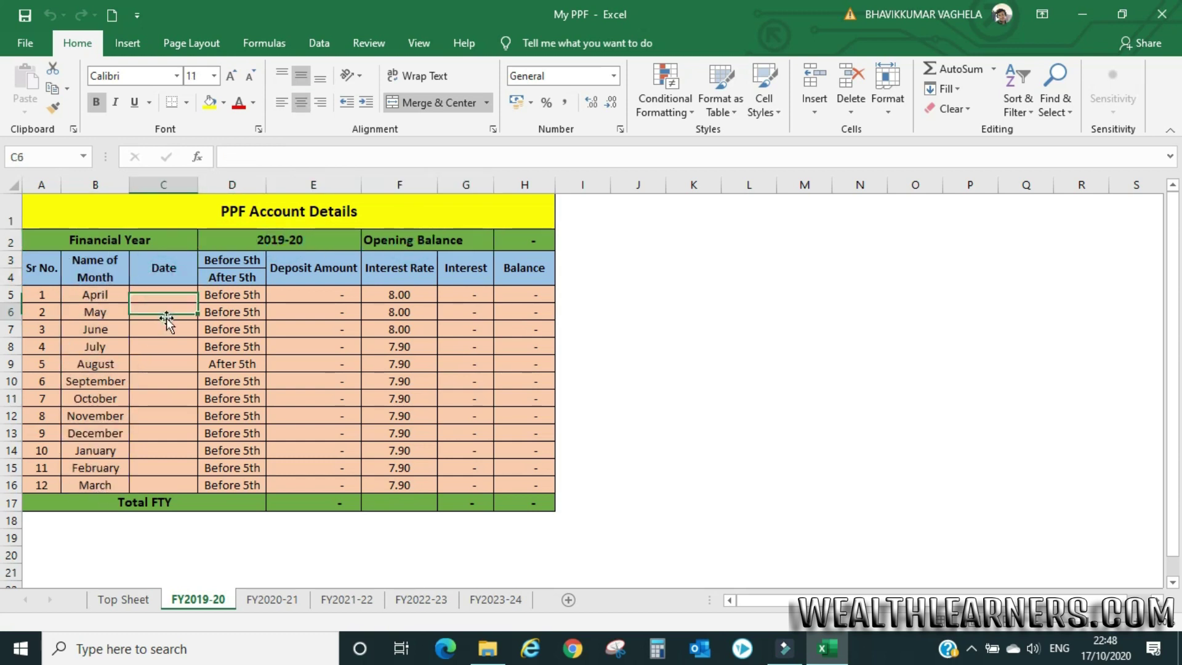
left_click(165, 415)
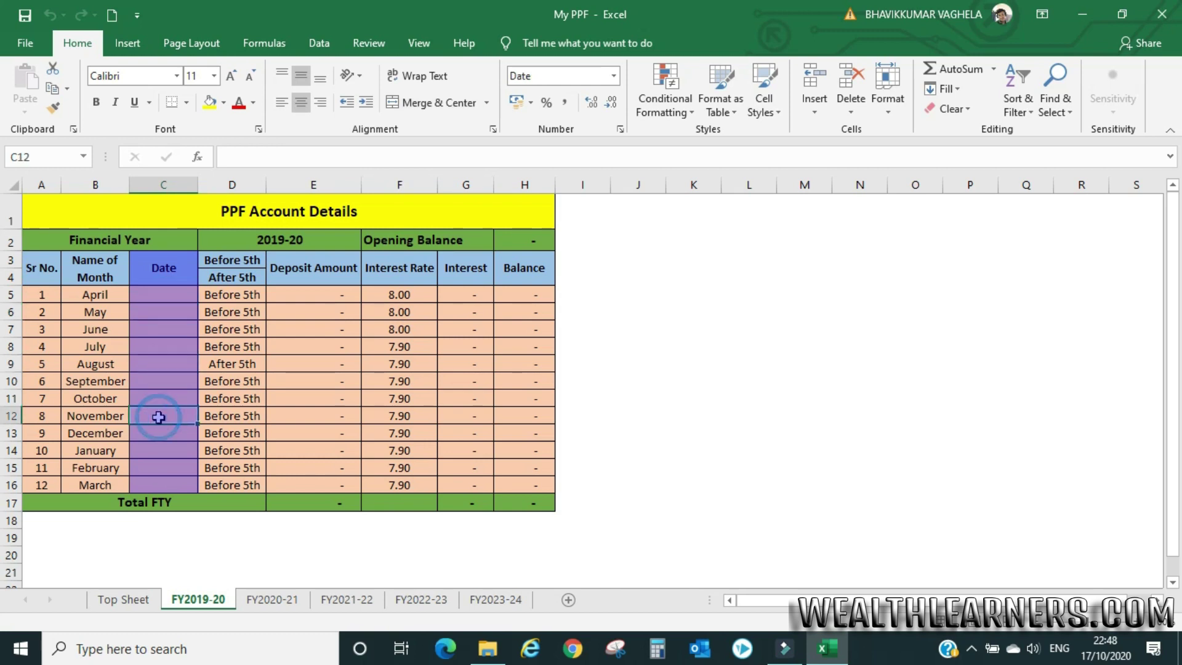
left_click(175, 294)
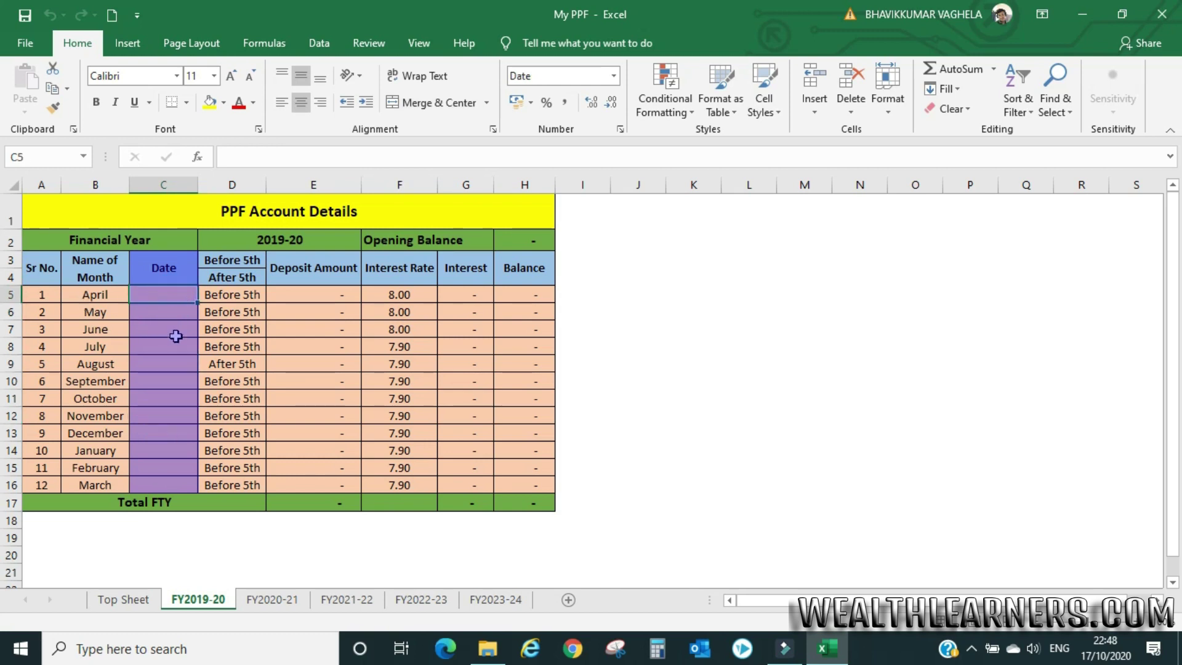
left_click(154, 469)
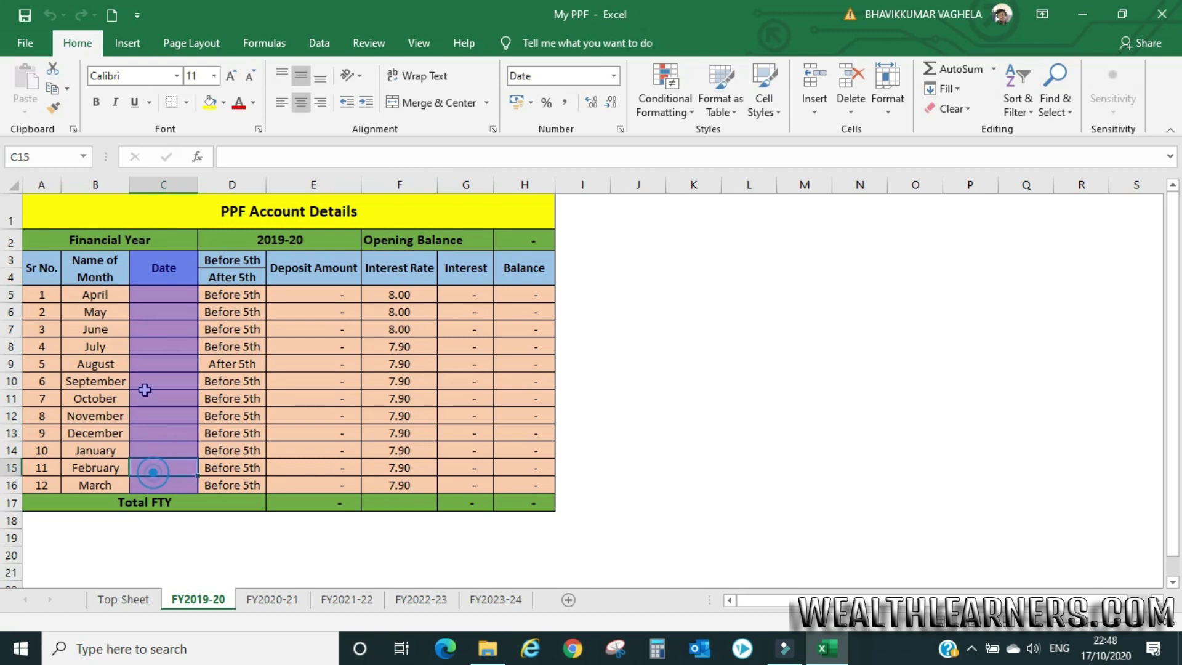
Step: Inspect the Before 5th / After 5th column headings and the April and August entries beneath them
left_click(233, 260)
left_click(239, 295)
left_click(244, 277)
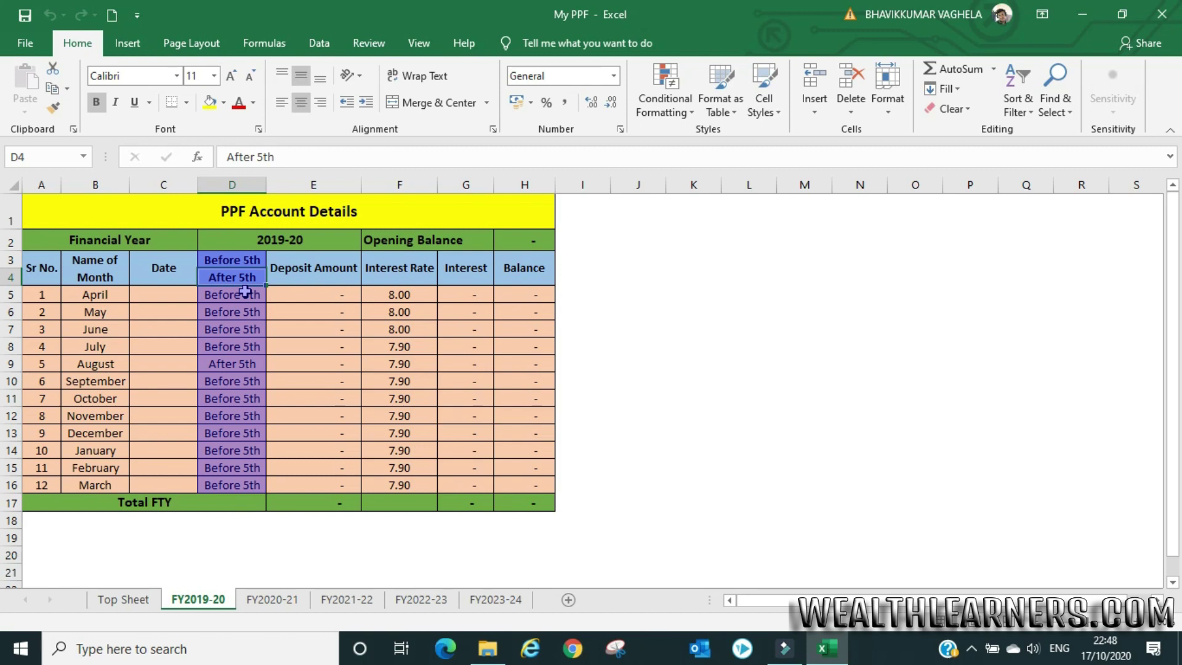
left_click(245, 293)
left_click(239, 365)
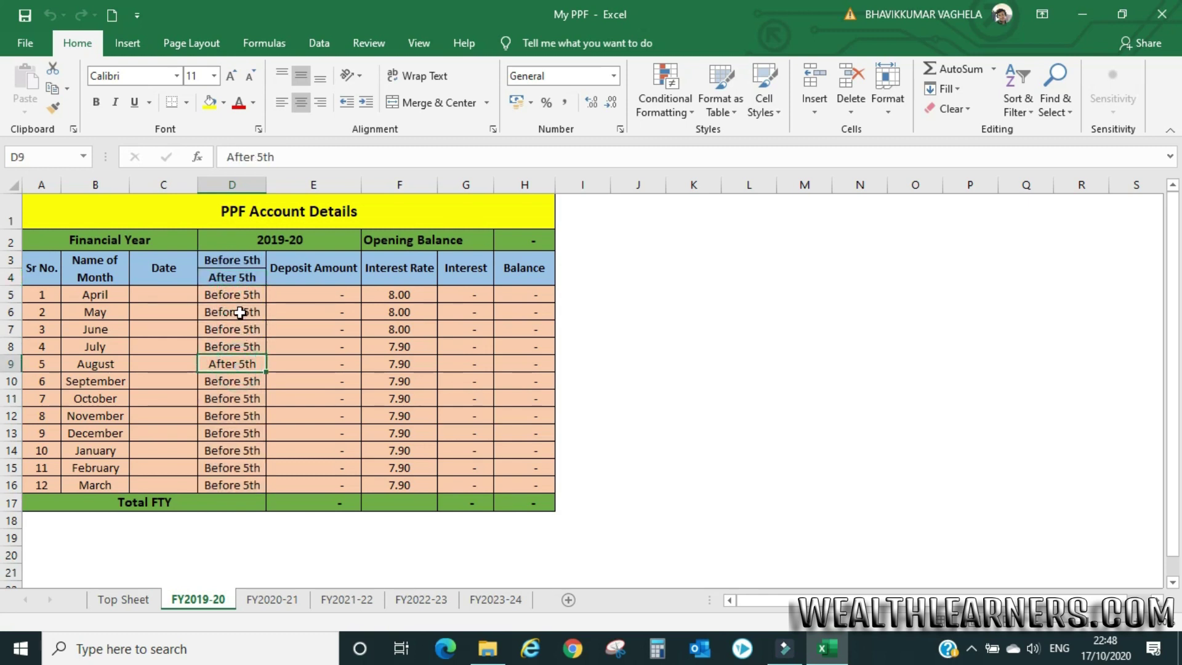
Step: Examine the Deposit Amount column and its entry cells for the first months of the year
left_click(291, 297)
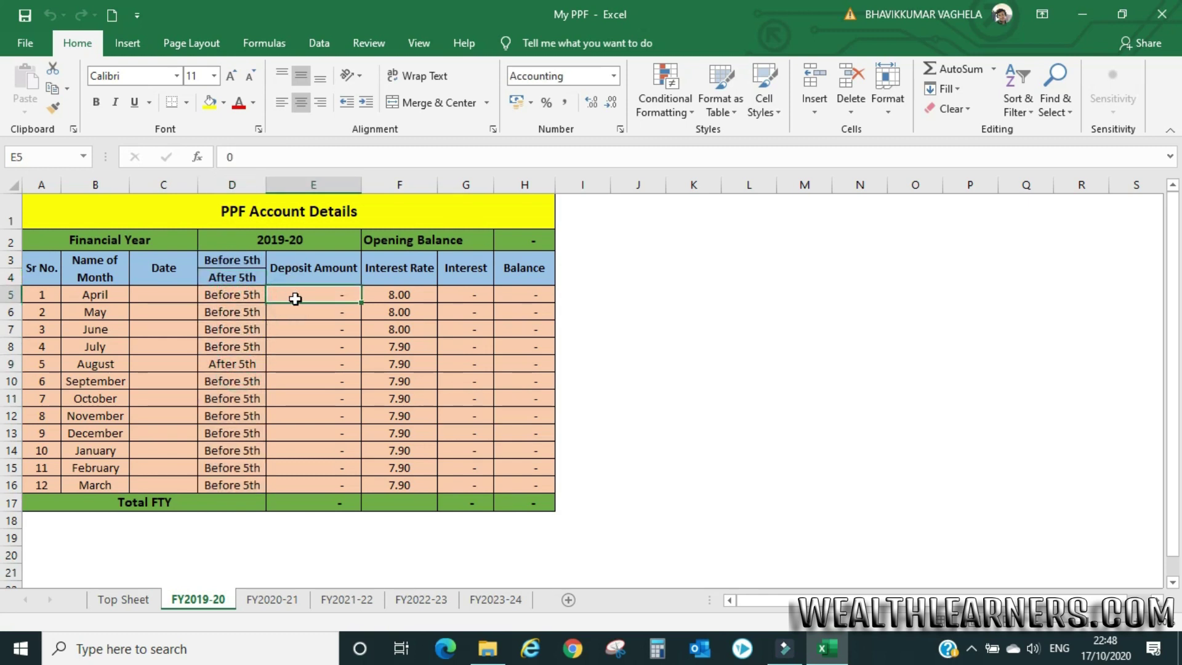
left_click(301, 268)
left_click(295, 298)
left_click(294, 327)
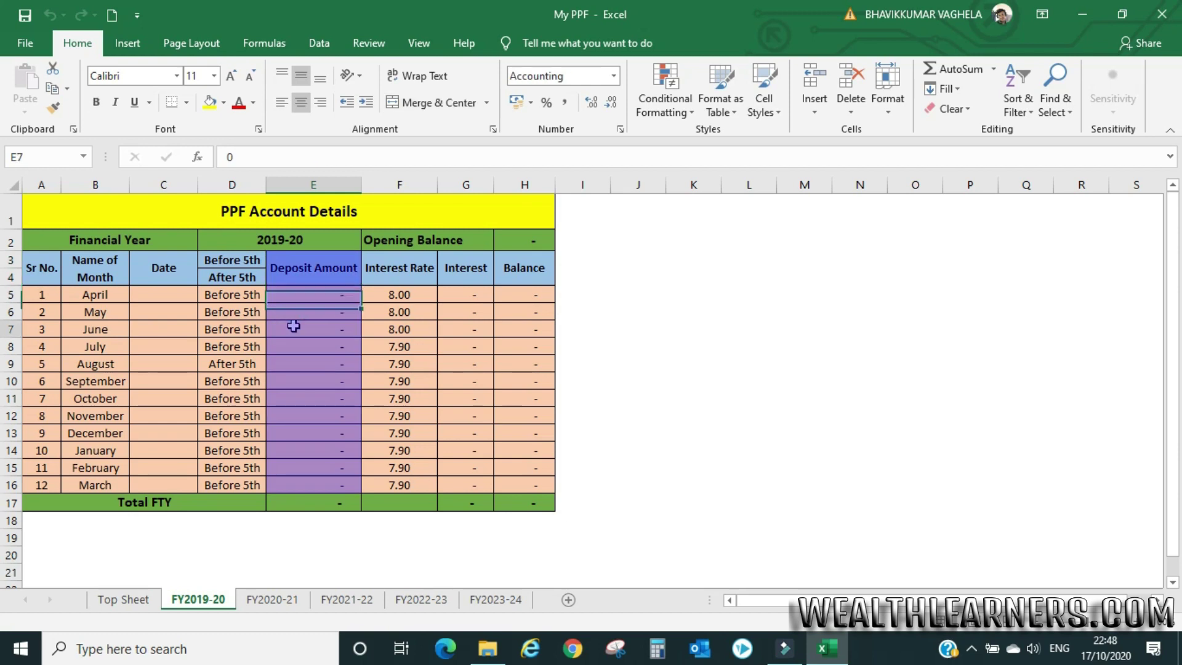
left_click(296, 297)
left_click(302, 268)
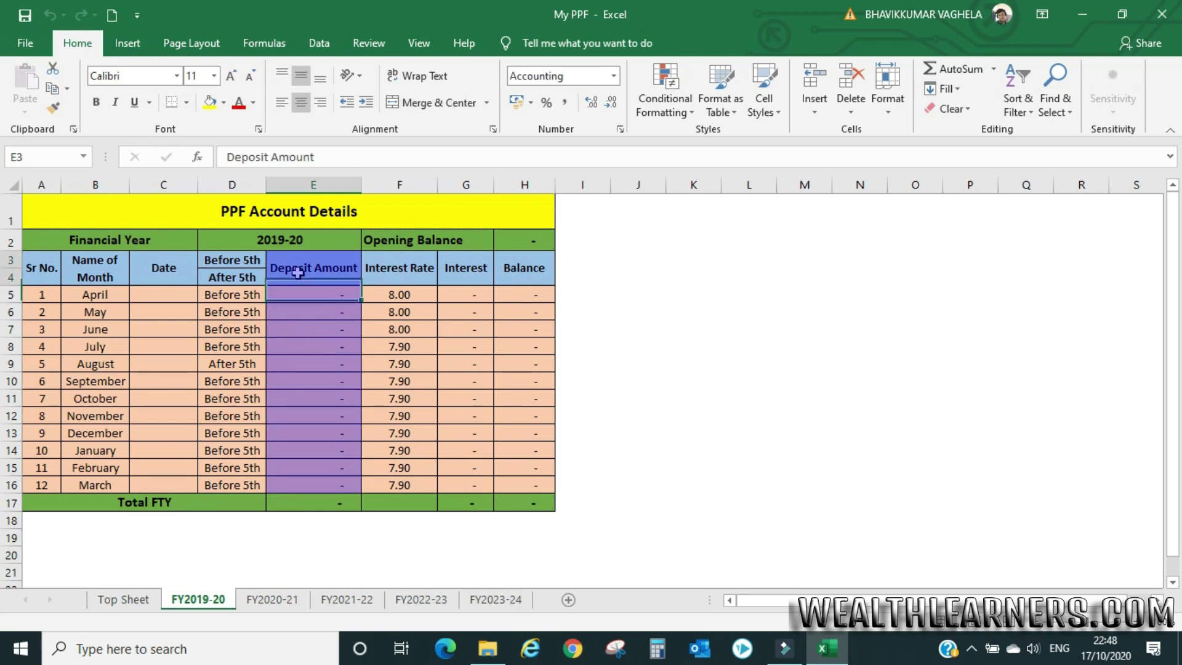
left_click(304, 300)
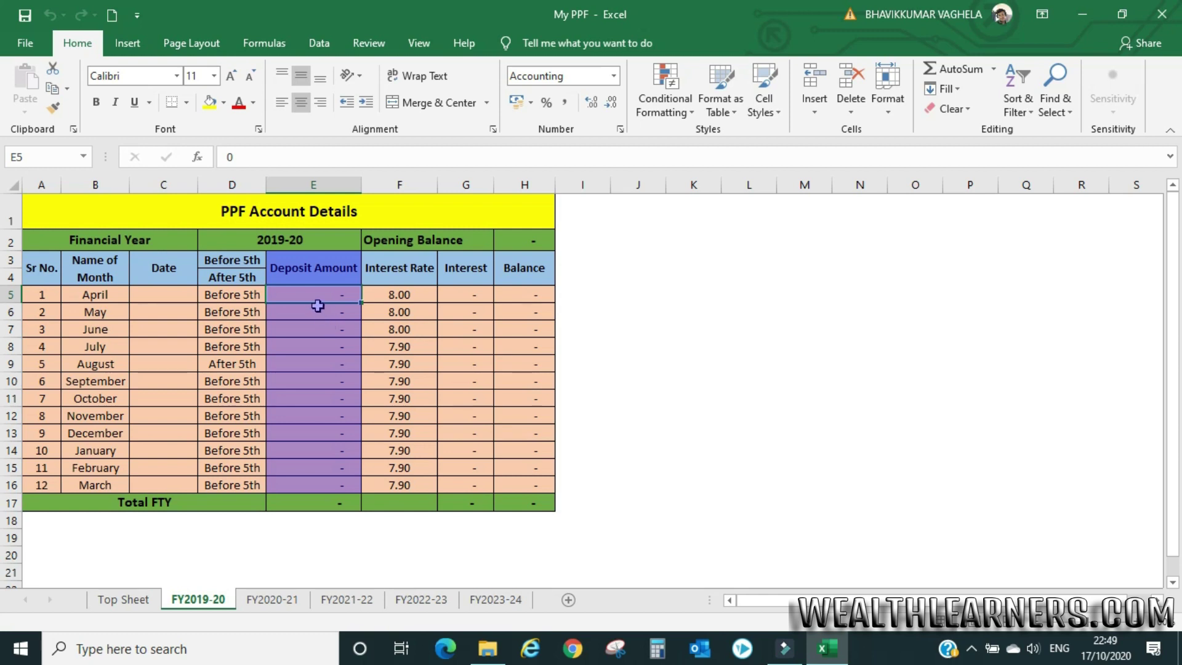
Step: Review the Interest Rate column, comparing the April to June rates with those from July onward
left_click(390, 271)
left_click(392, 296)
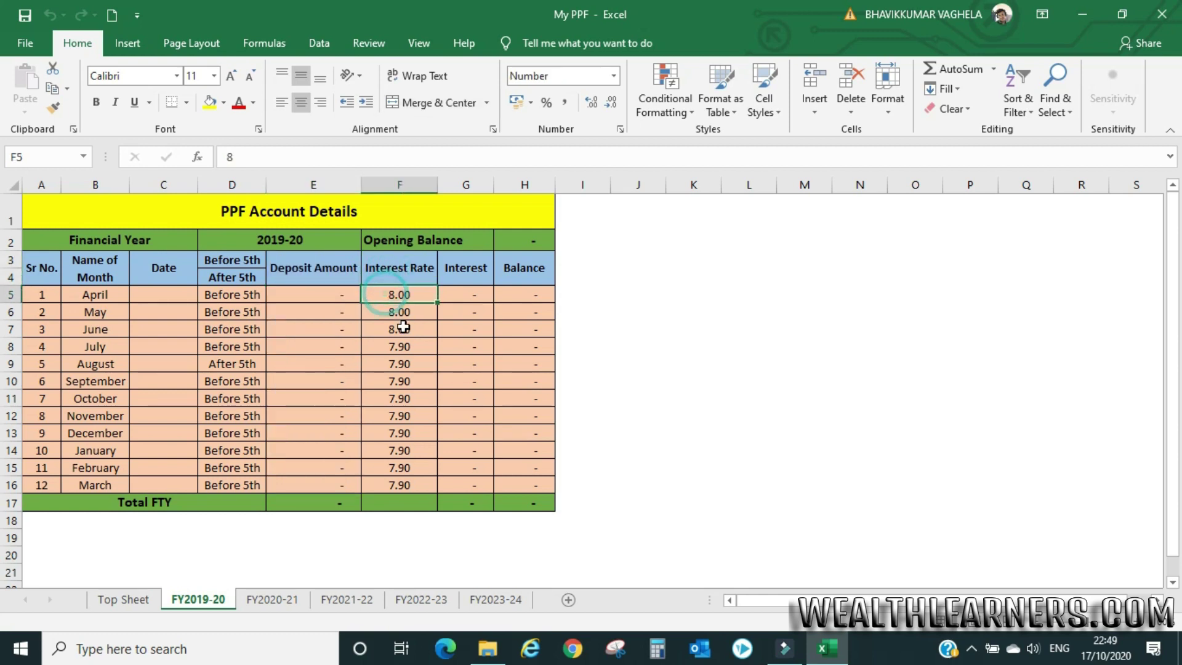
left_click(402, 330)
left_click(400, 348)
left_click(401, 397)
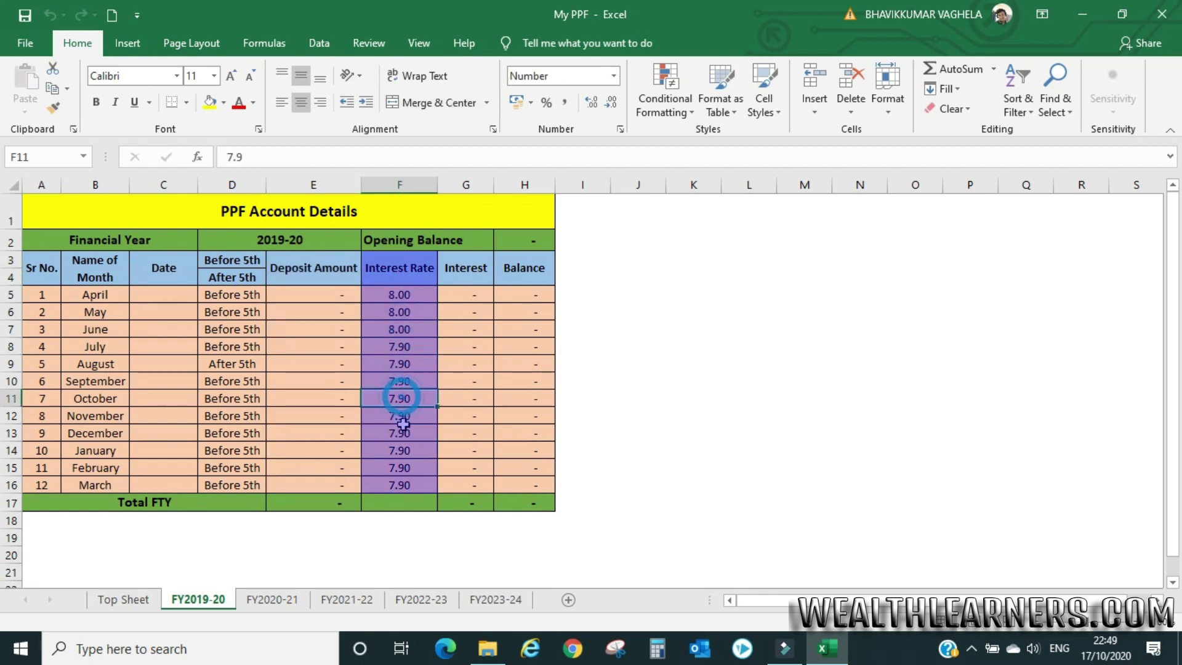
left_click(403, 330)
left_click(414, 348)
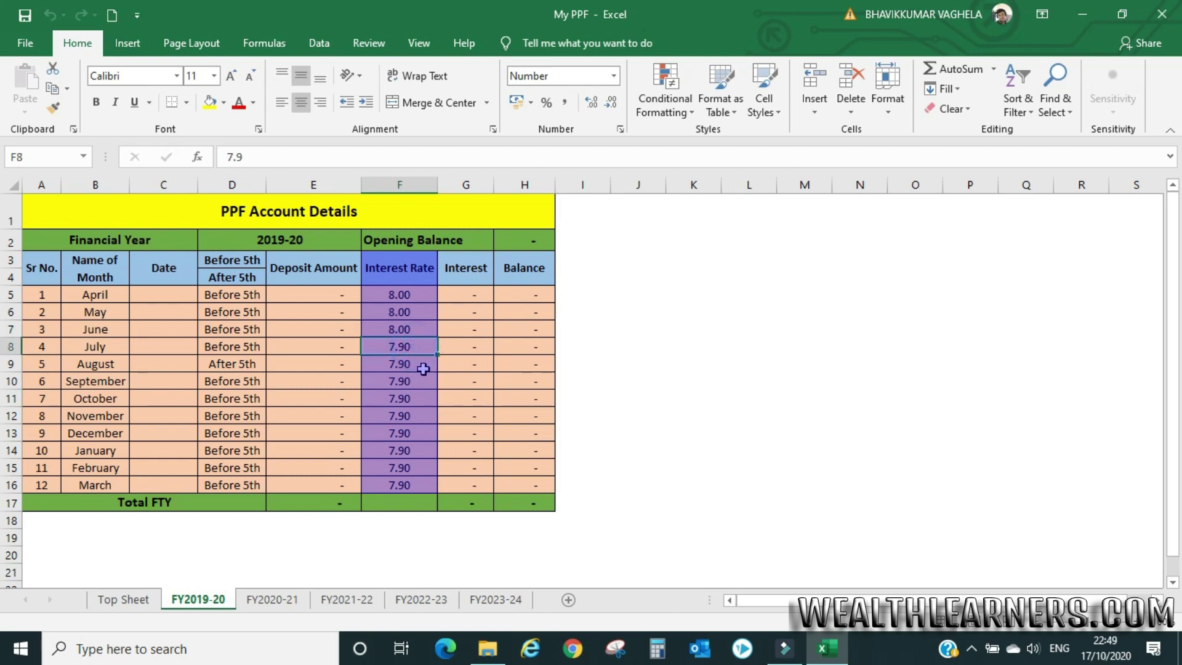
left_click(420, 400)
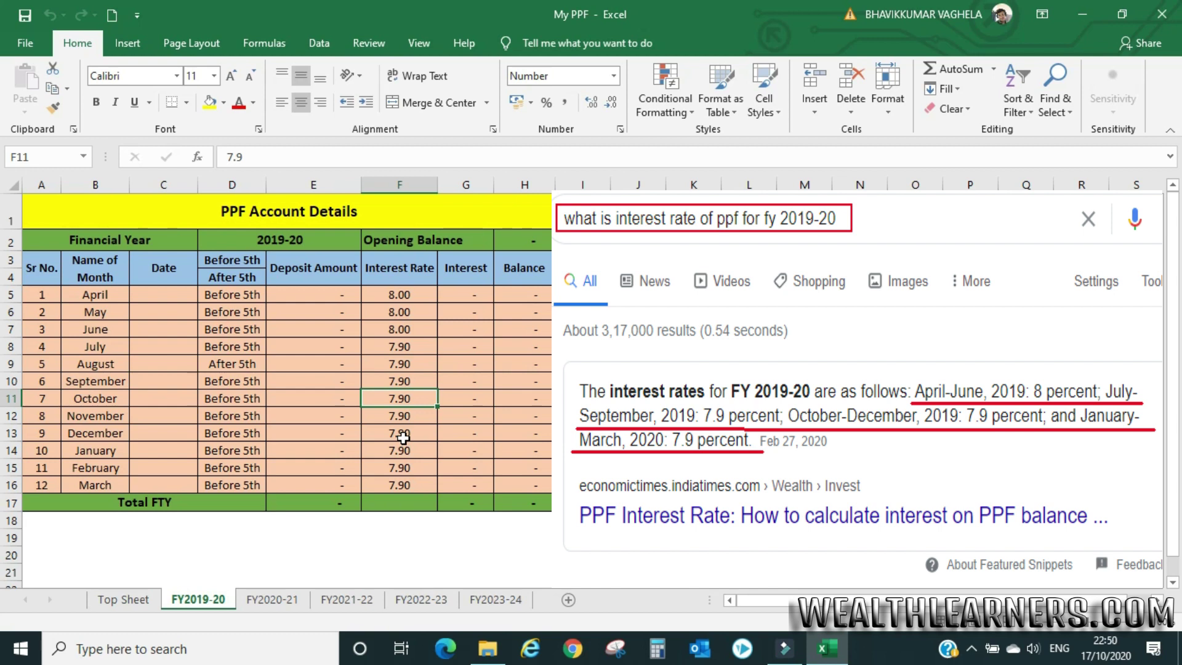
left_click(415, 345)
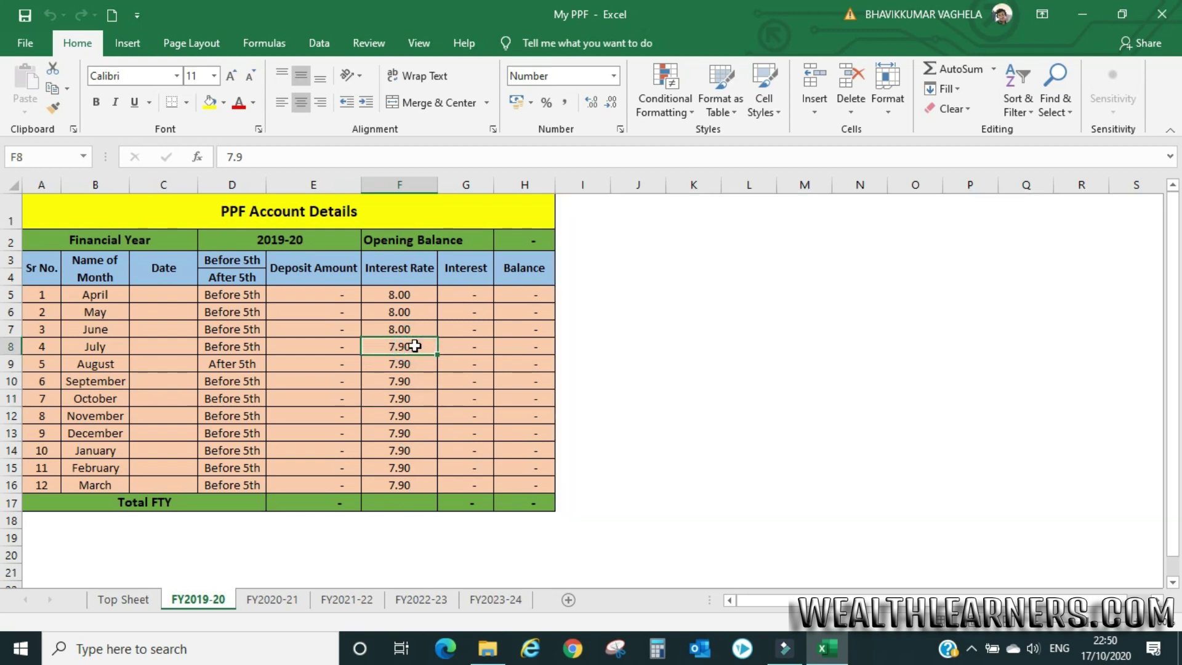
Step: Inspect the formulas in the Interest column for April and July, and the Balance column heading
left_click(473, 298)
left_click(484, 344)
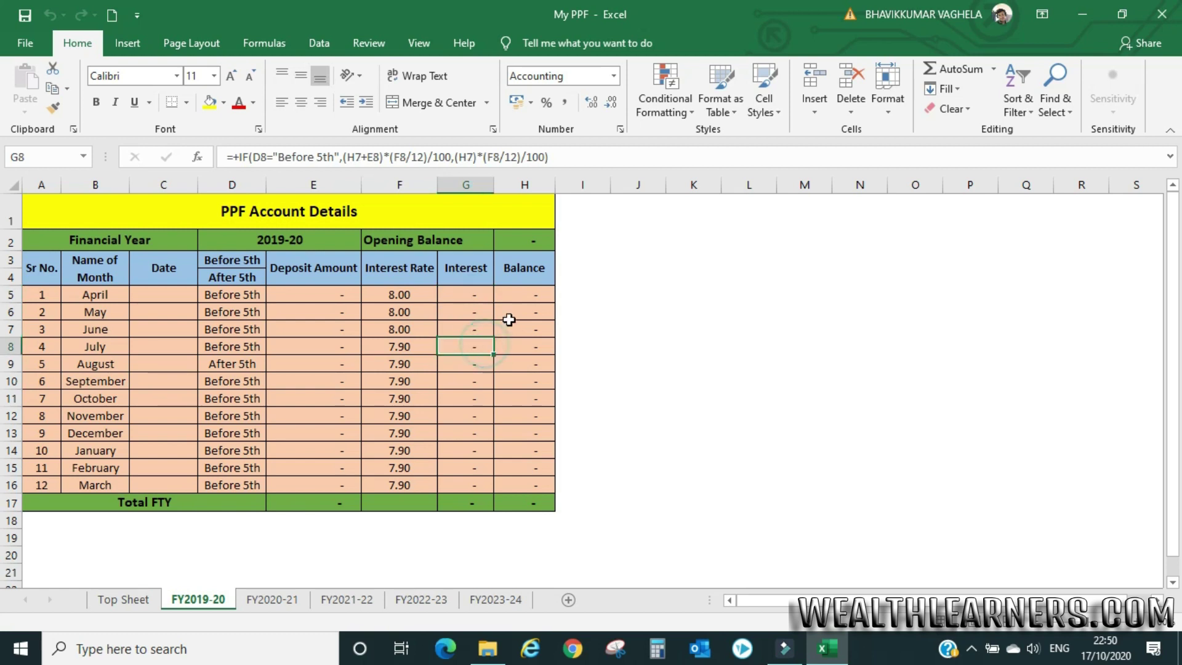
left_click(466, 279)
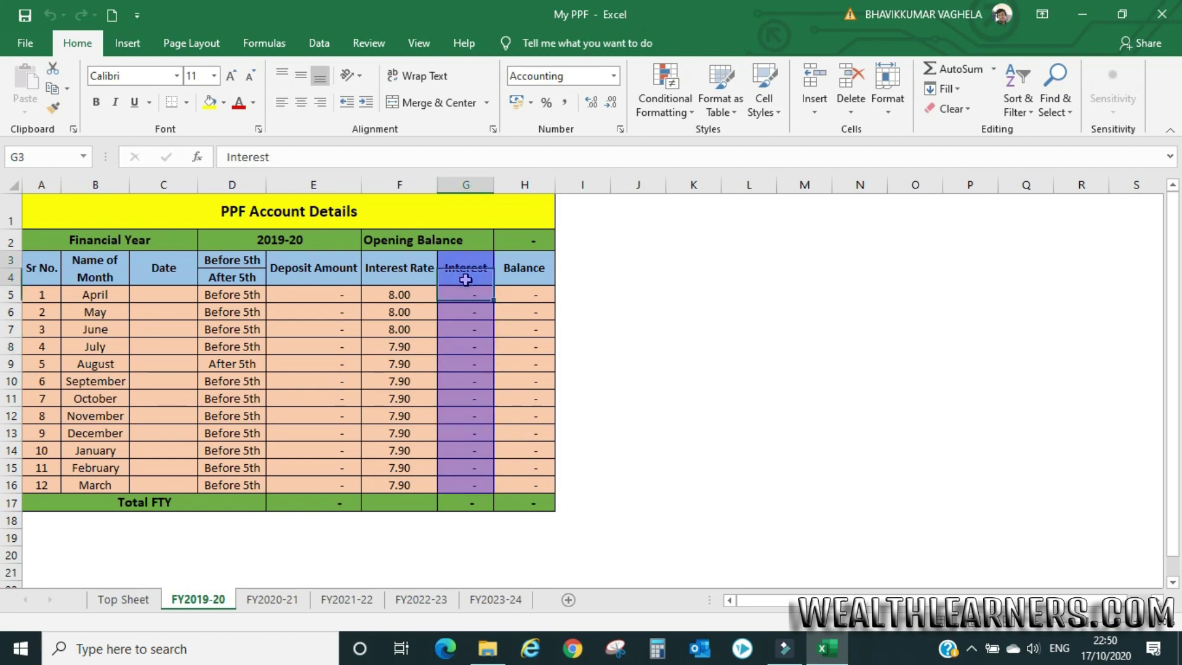
left_click(514, 269)
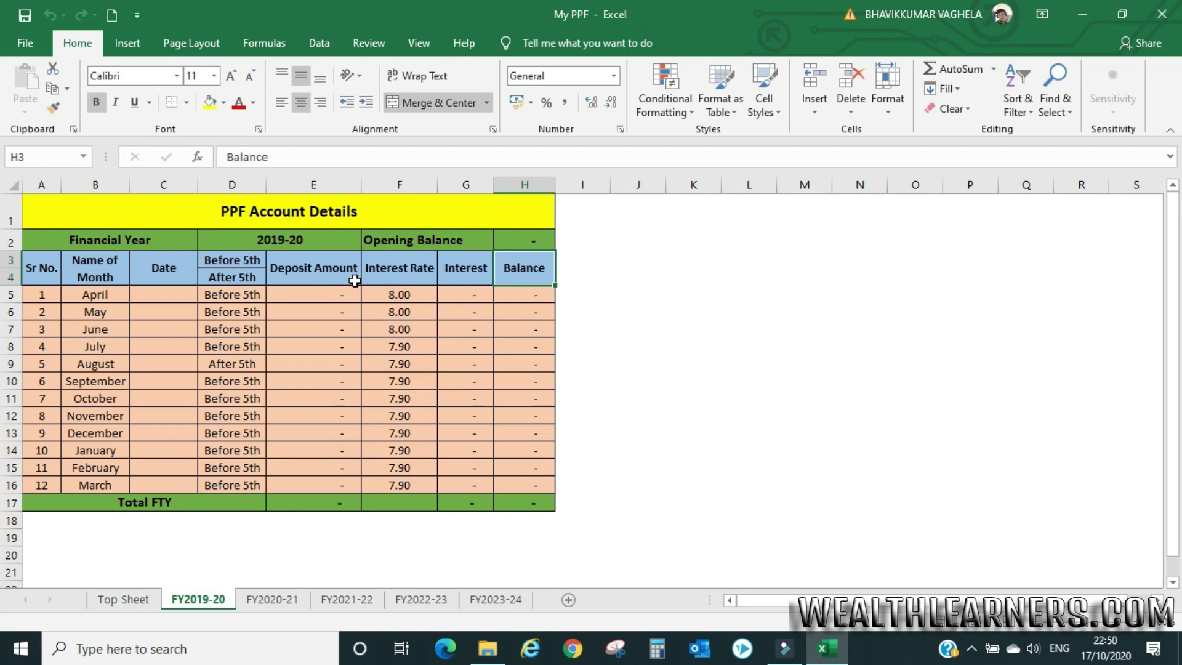
Step: Enter 0 as the opening balance in cell H2 for the 2019-20 financial year
left_click(512, 241)
left_click(232, 157)
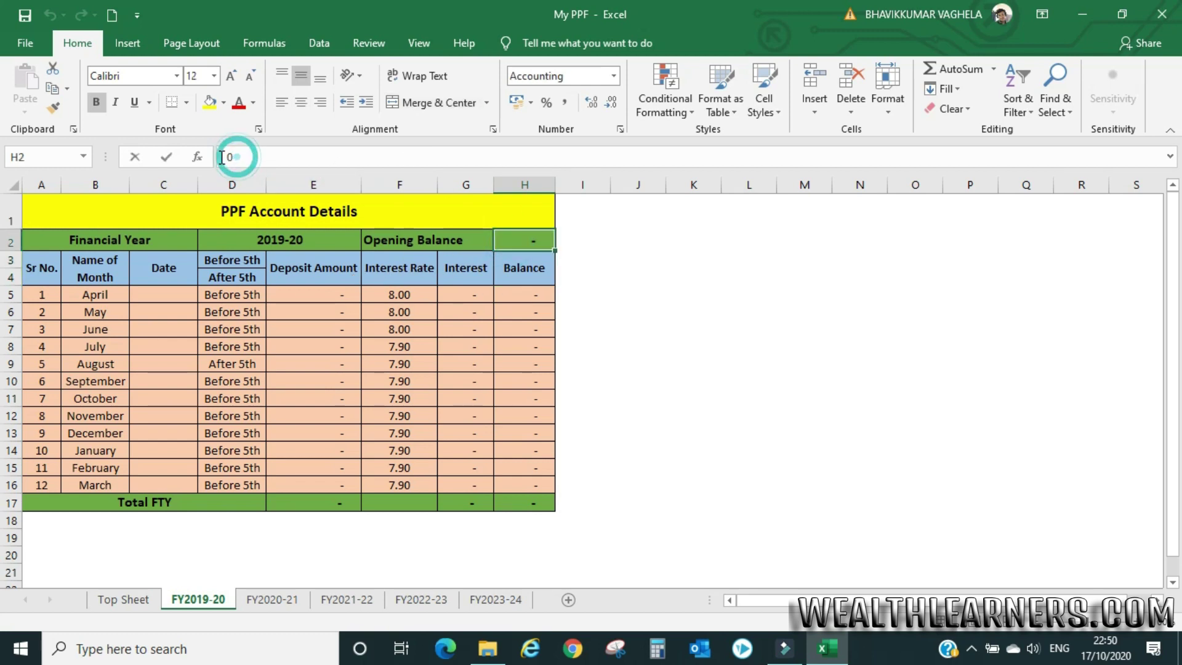
key("BackSpace")
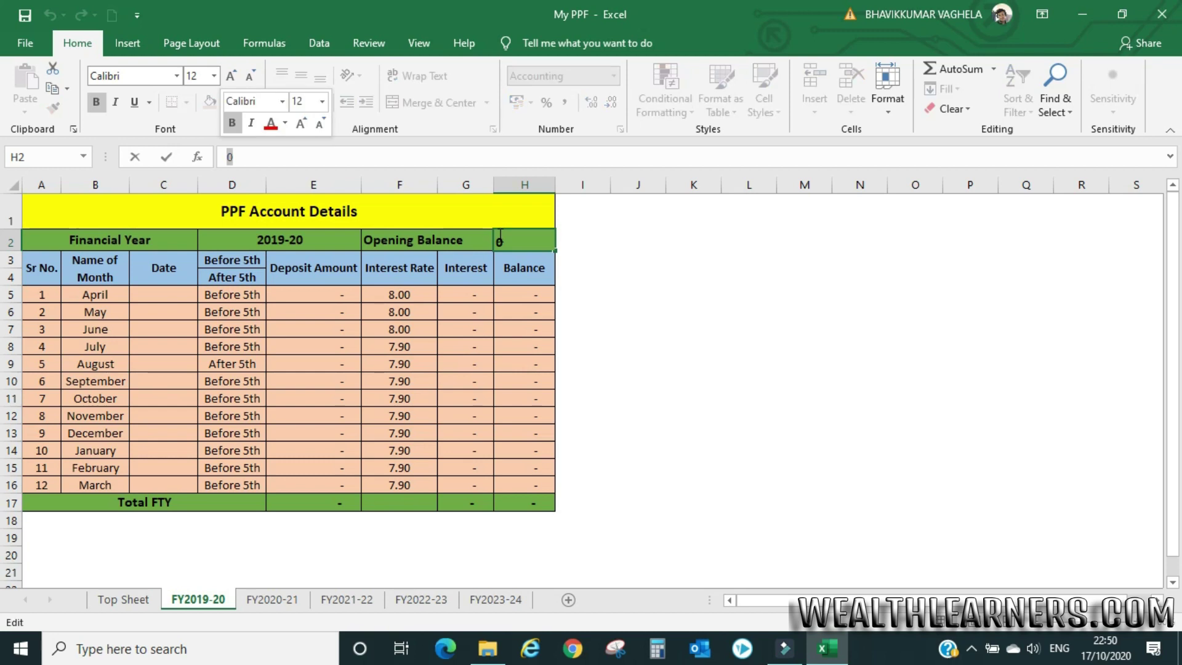
key("Tab")
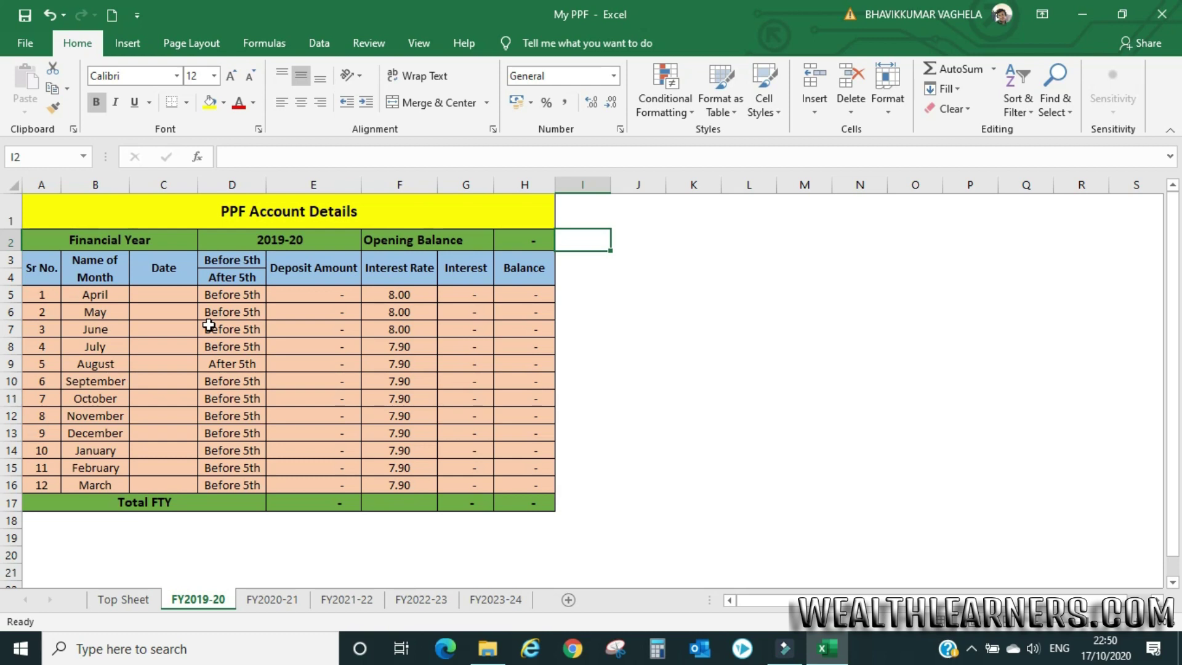
Step: Enter 04-04-2019 as the April deposit date in cell C5
left_click(172, 298)
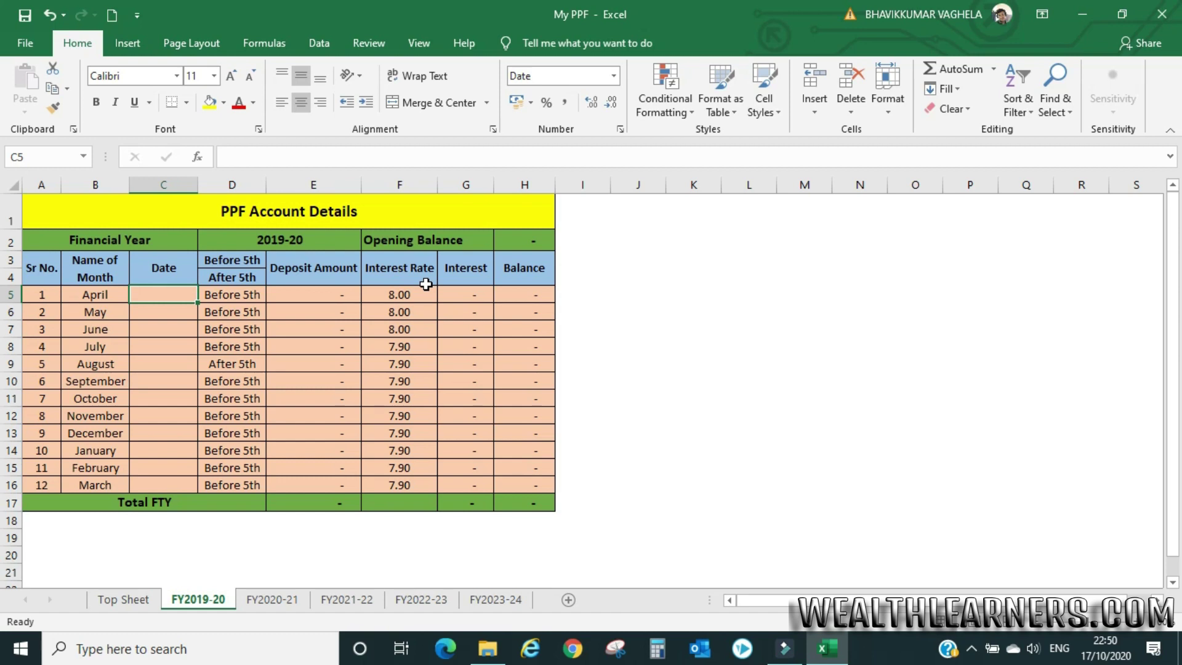
type("04")
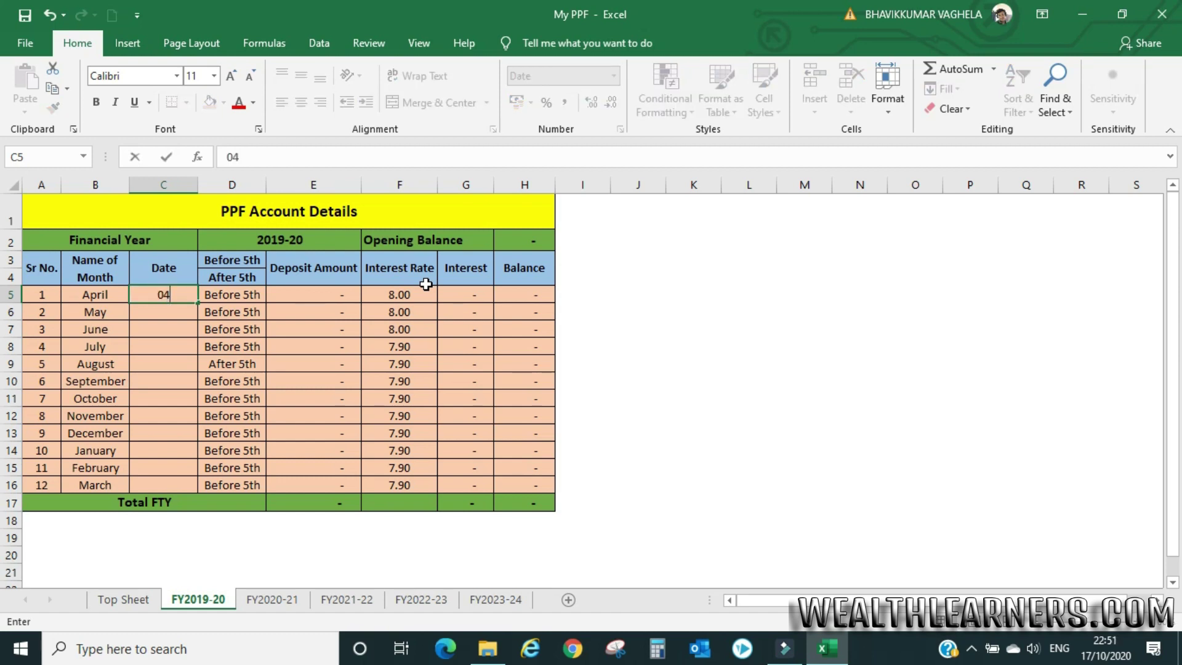
type("-04-2020")
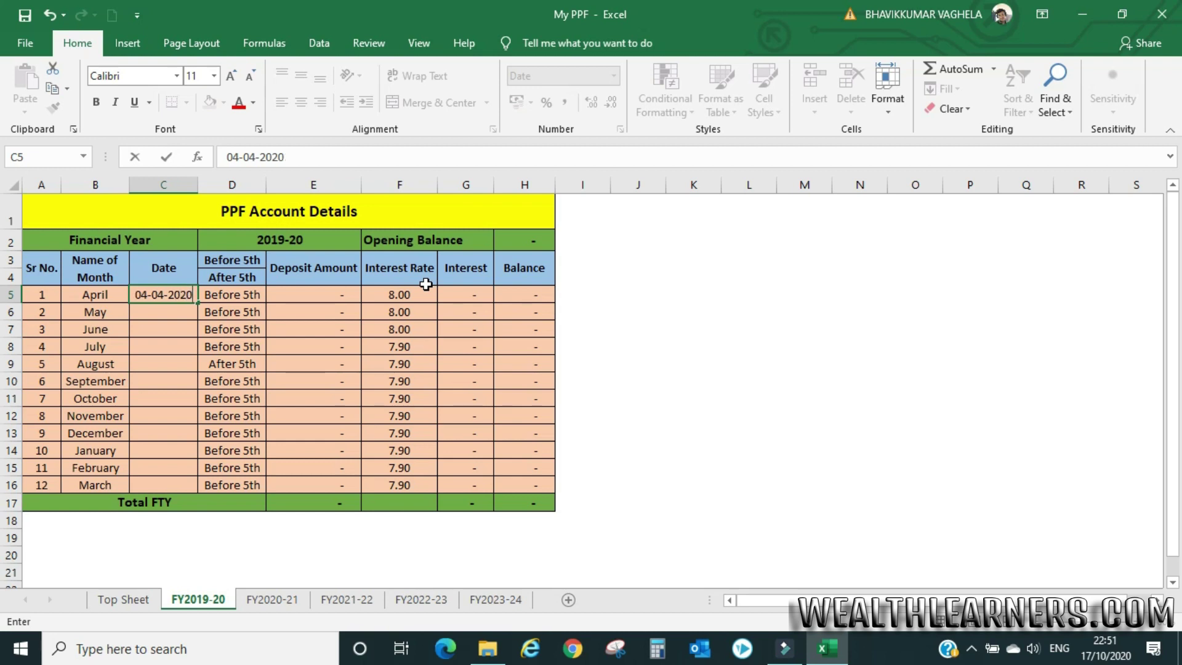
key("BackSpace")
key("BackSpace")
type("19")
key("Tab")
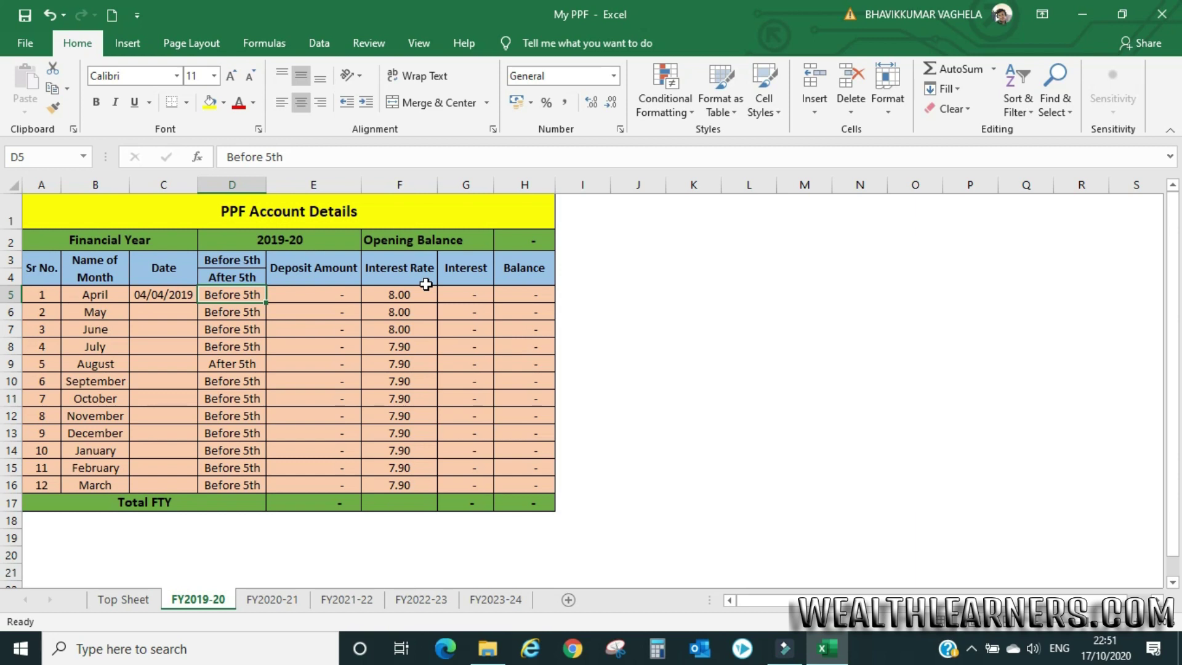
Step: Keep April marked as Before 5th and enter a deposit amount of 10,000 in cell E5
key("Tab")
type("10")
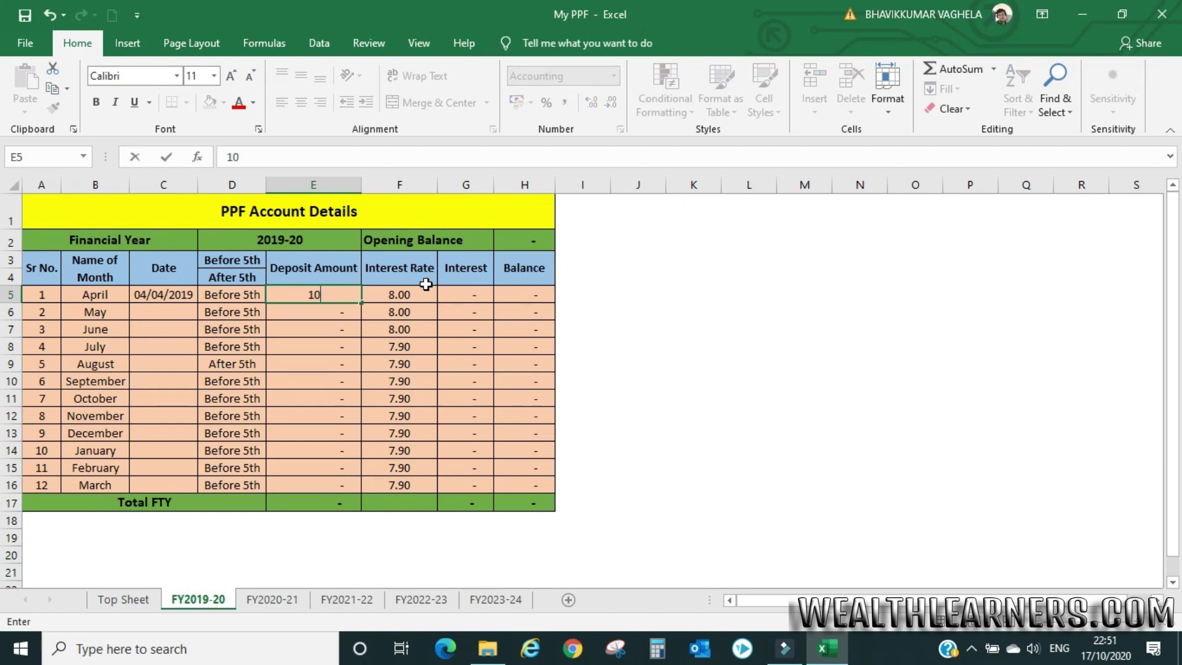
type(",000")
key("Tab")
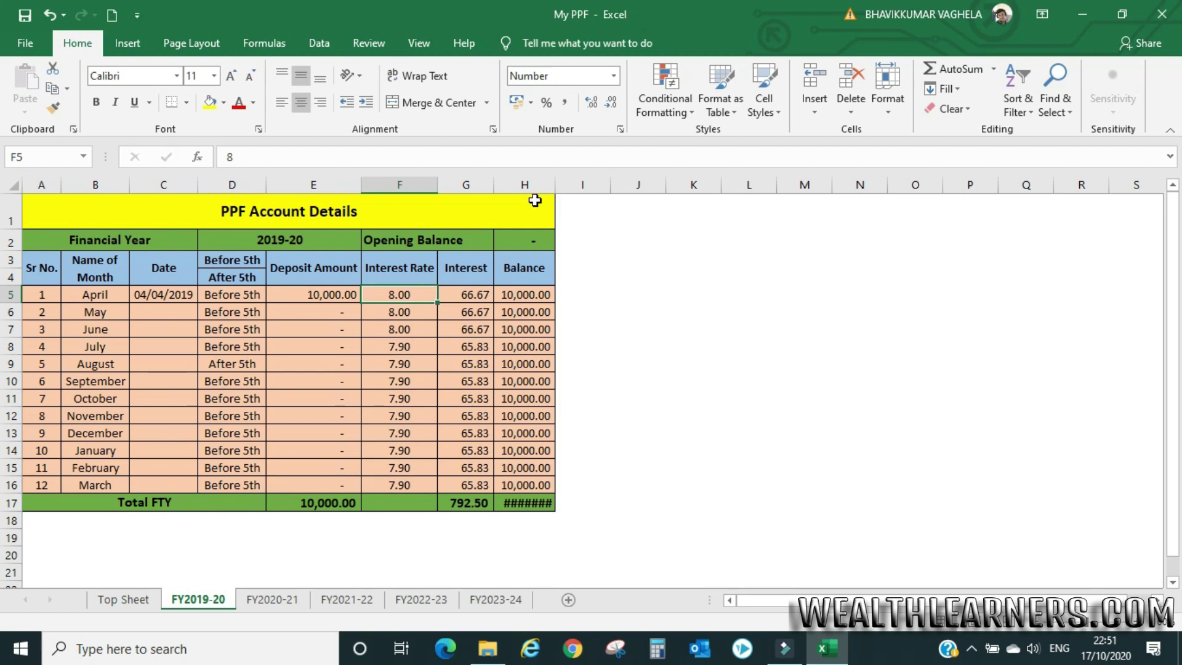
Step: Widen the Balance column slightly so its total fits, and check April's deposit date and interest formula
left_click_drag(555, 185, 562, 185)
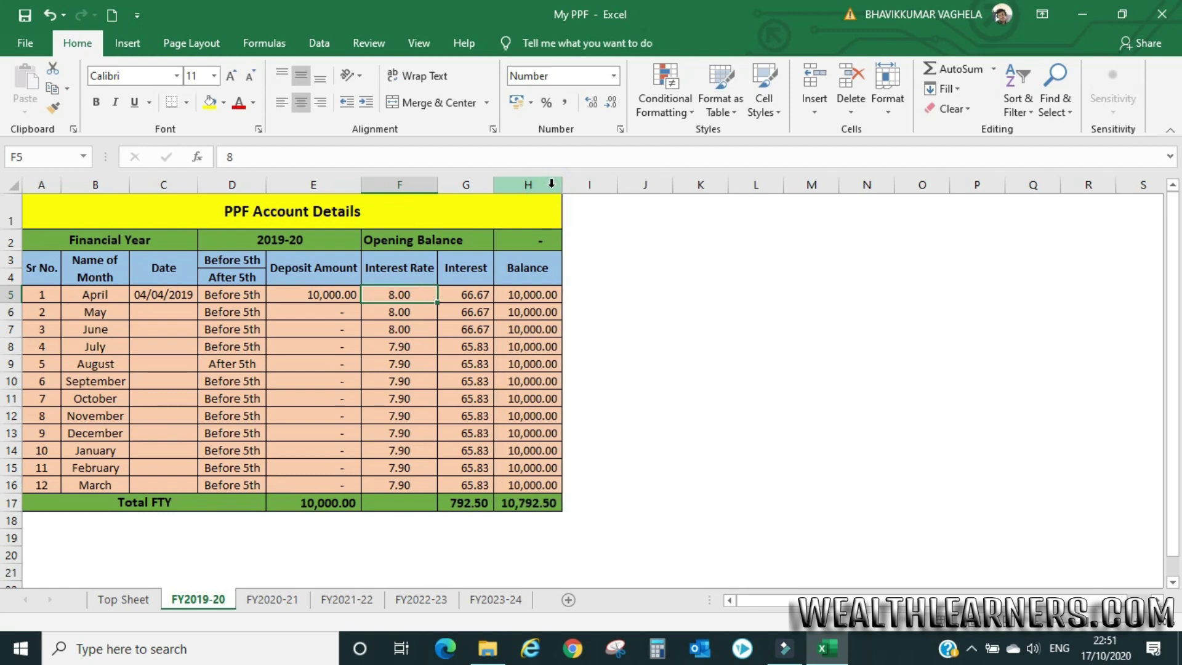
left_click(156, 301)
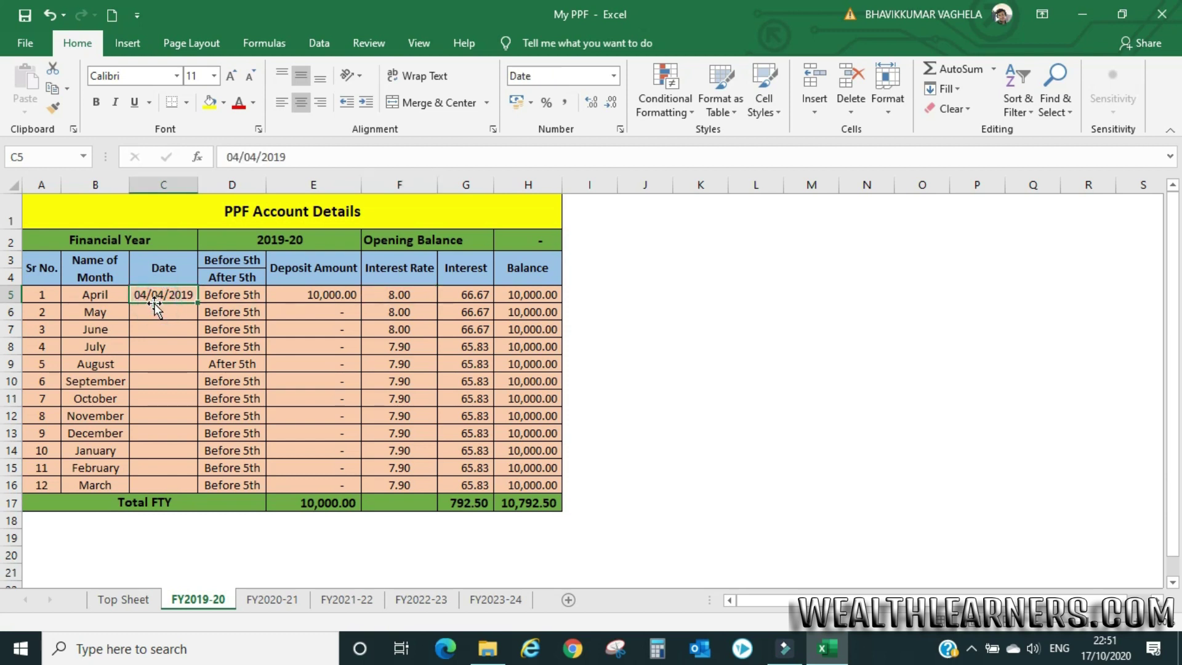
left_click(462, 294)
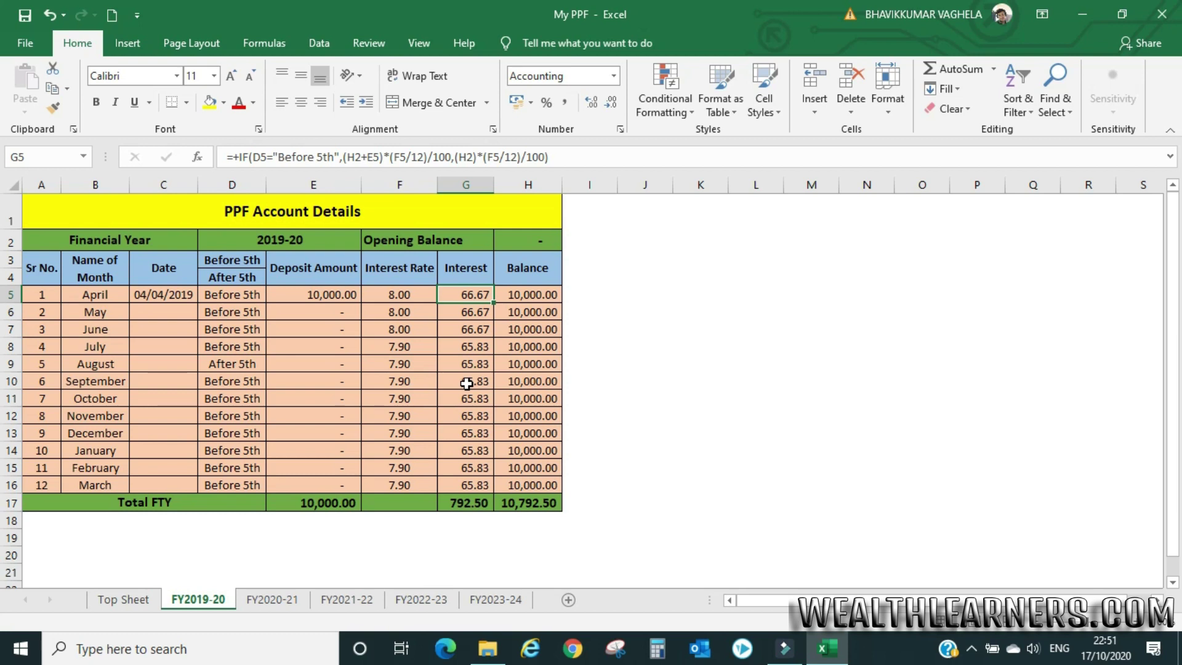
Step: Check April's deposit amount, the March row and the total interest formula on the FY2019-20 sheet
left_click(311, 296)
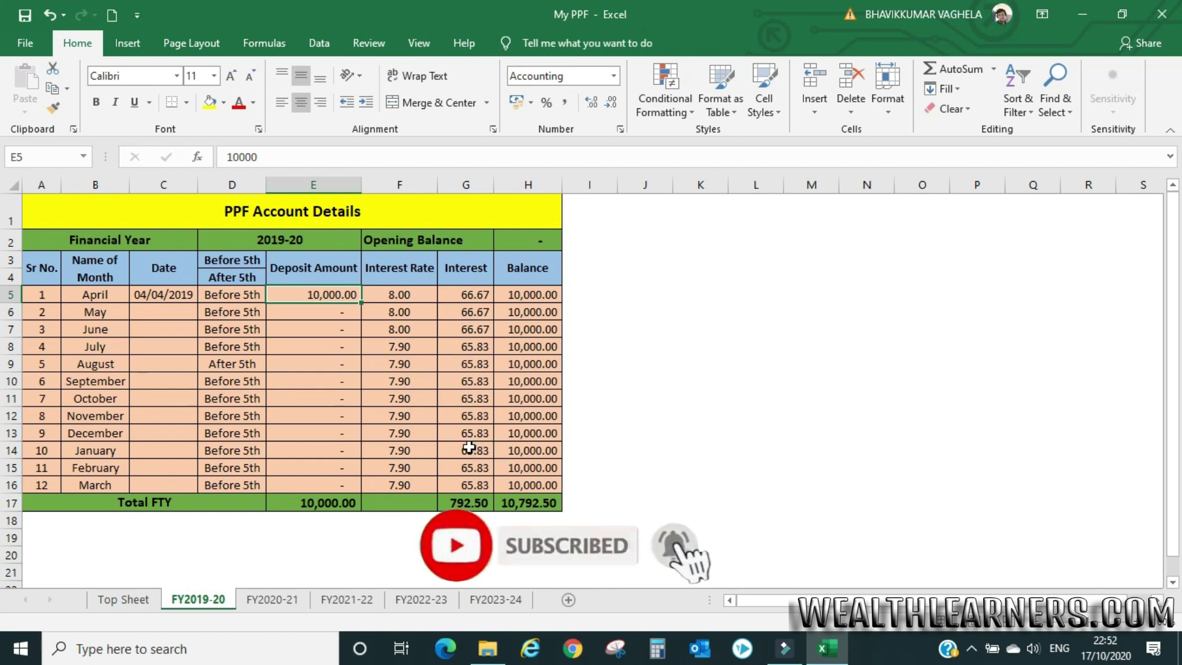
left_click(85, 481)
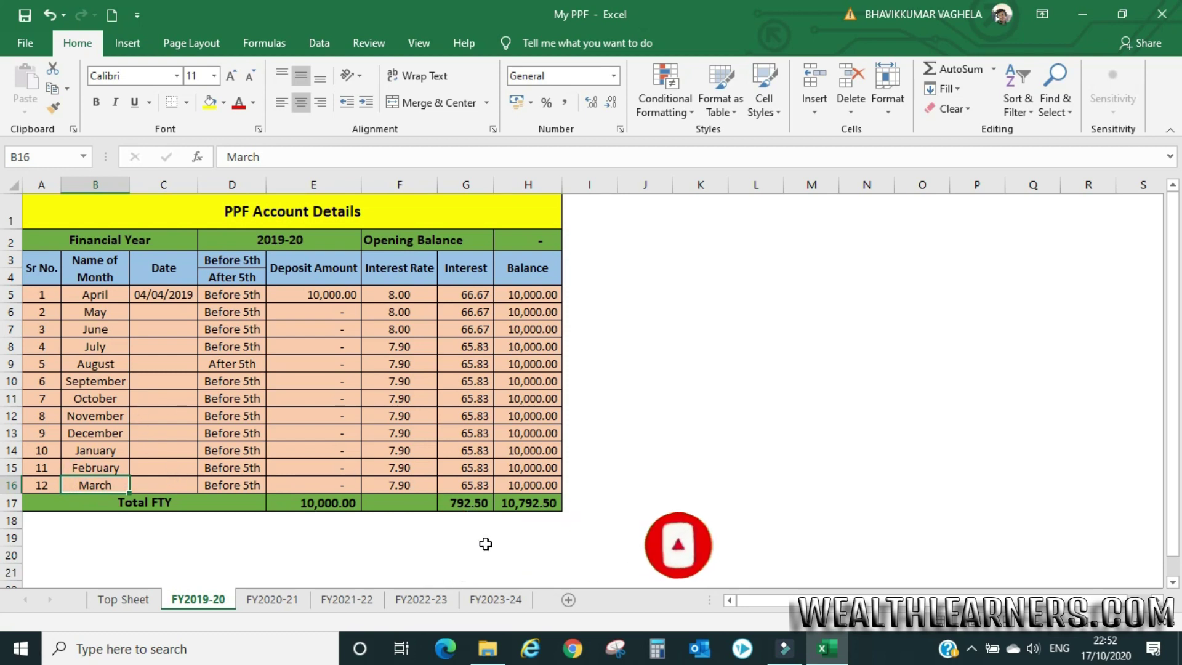
left_click(459, 503)
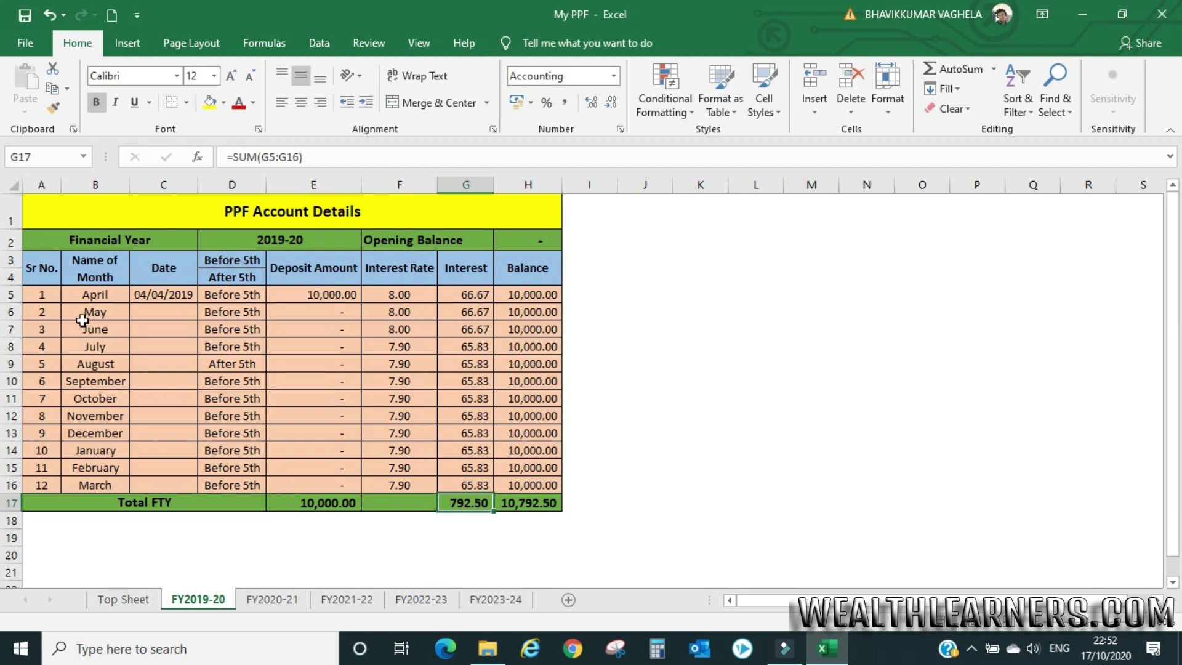
Step: Change April's deposit date in cell C5 to 10-04-2019 and mark the deposit as After 5th in cell D5
left_click(154, 299)
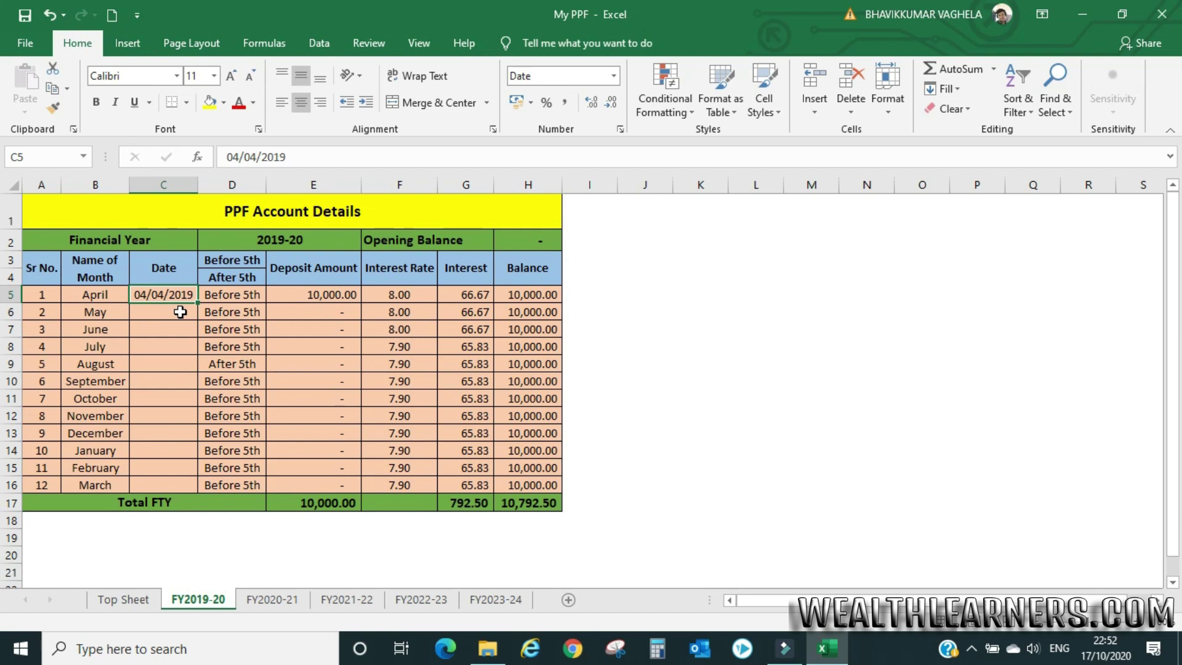
type("10-")
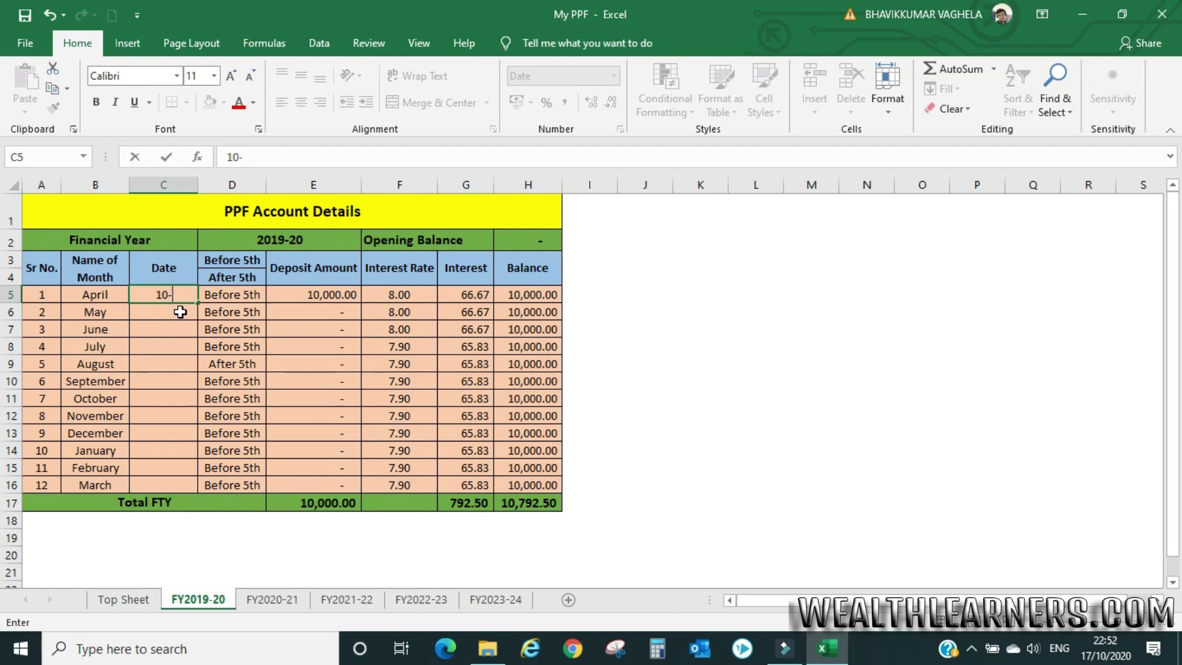
type("04-2019")
key("Tab")
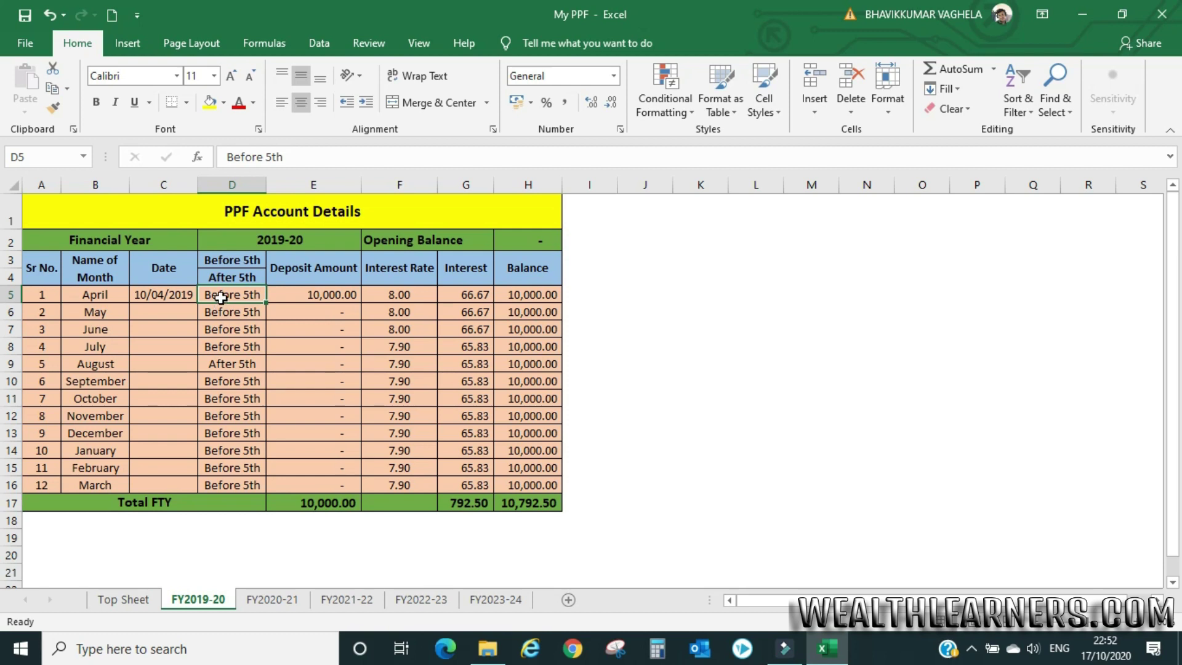
type("After 5th")
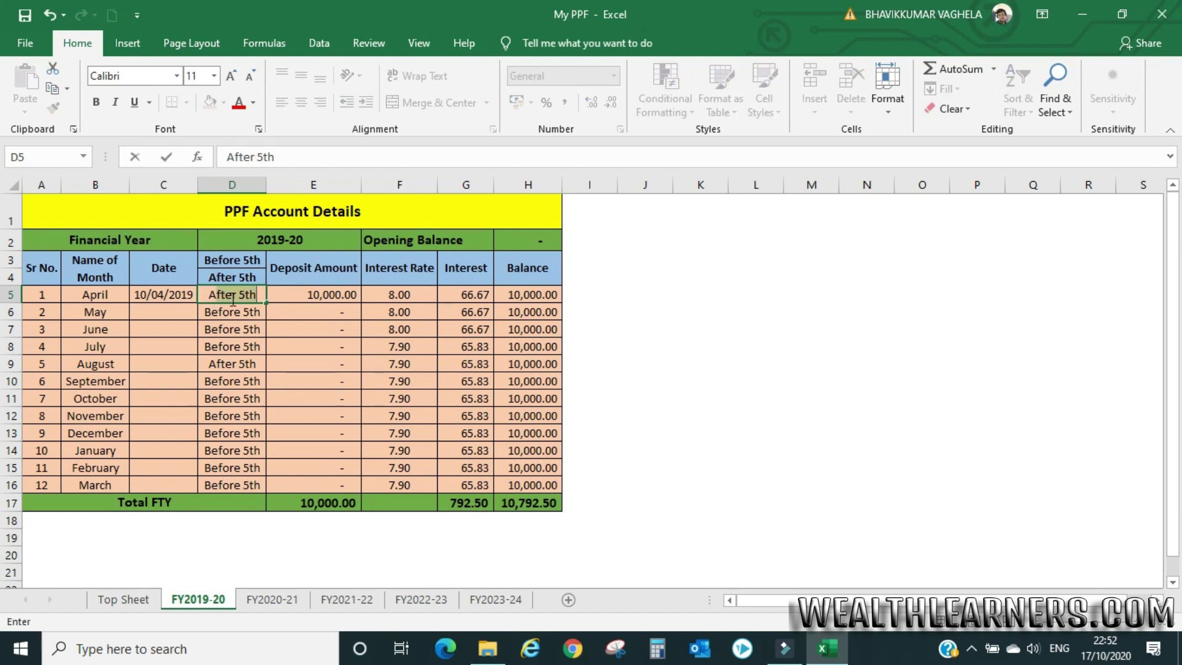
key("Tab")
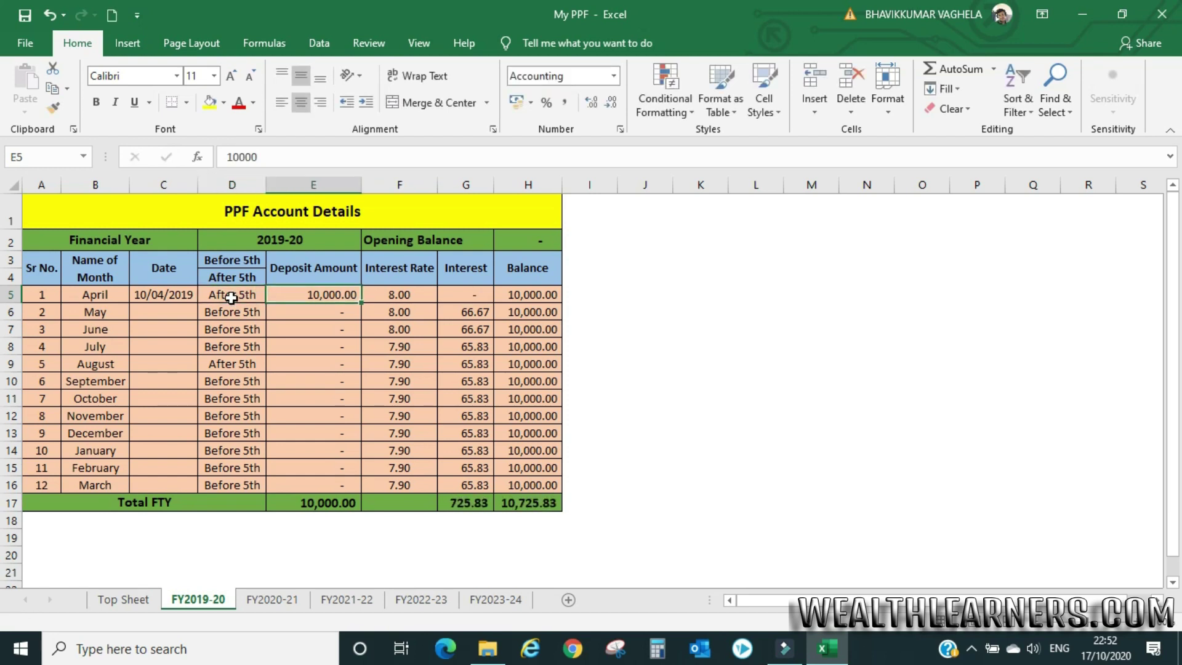
Step: Check how April's After 5th status, deposit amount and opening balance feed the interest formula in cell G5
left_click(231, 297)
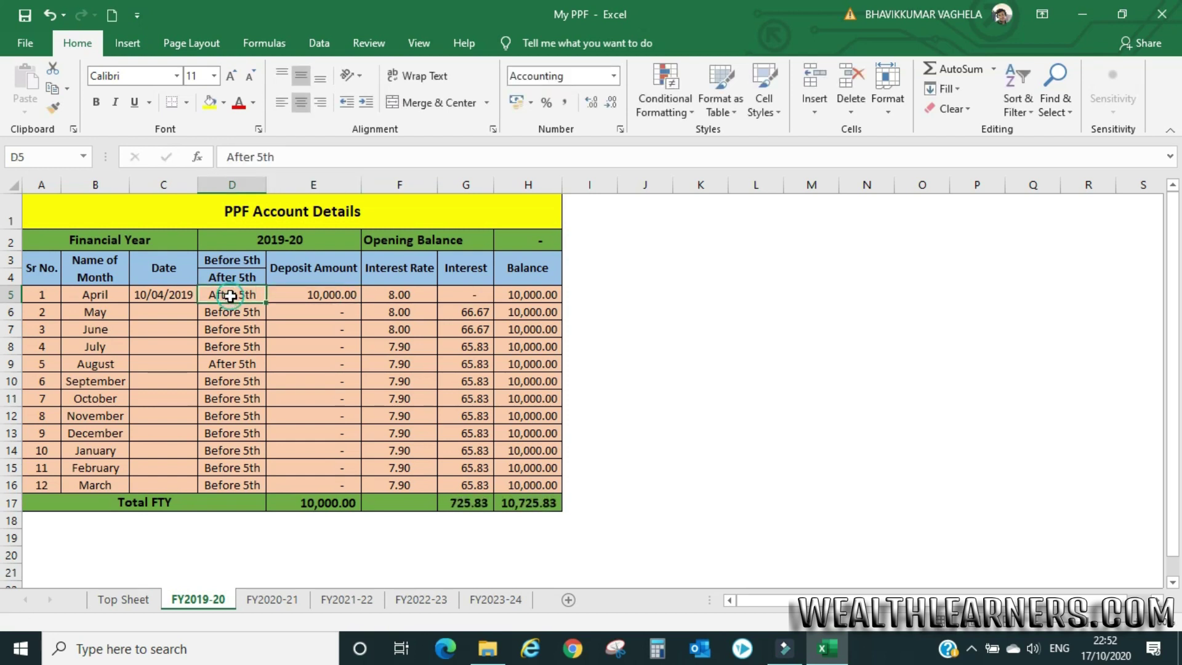
left_click(299, 293)
left_click(467, 298)
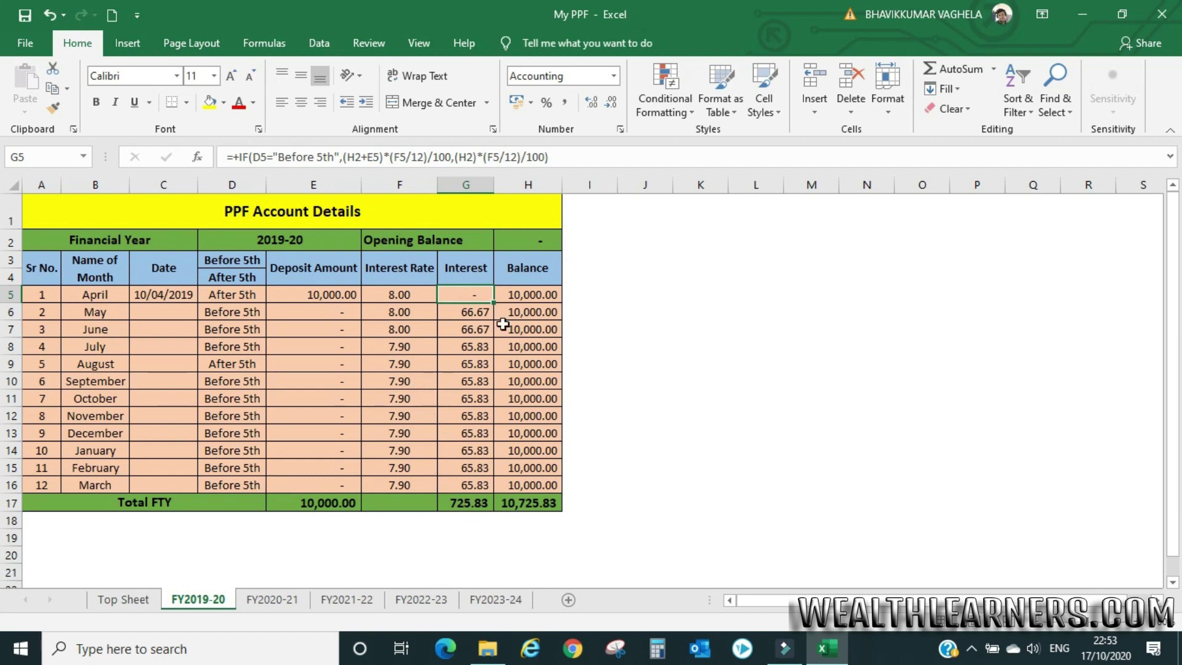
left_click(534, 238)
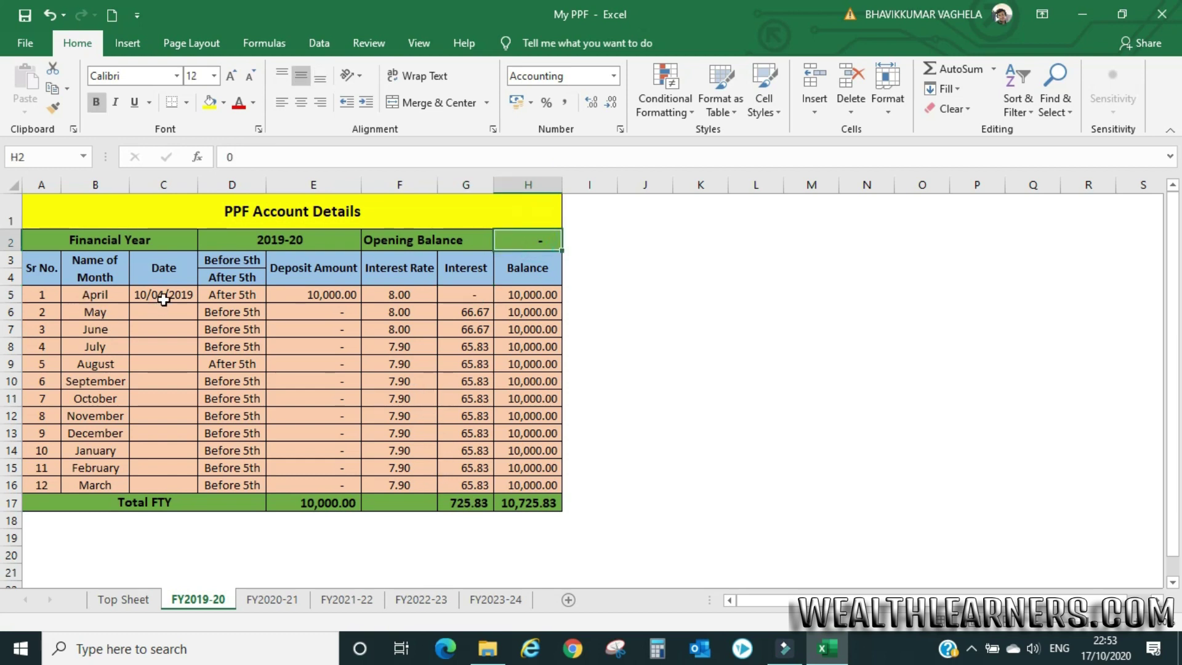
Step: Fill July's Before 5th entry down through August and September in cells D8:D10
left_click(228, 346)
left_click_drag(229, 345, 234, 379)
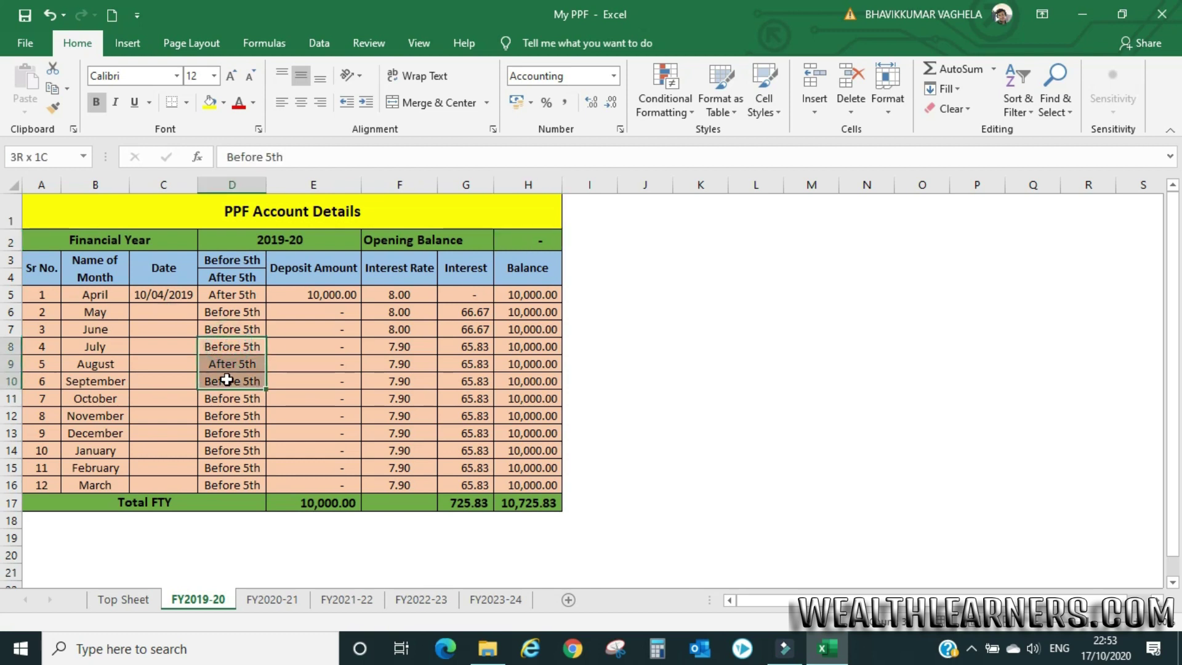
key("ctrl+d")
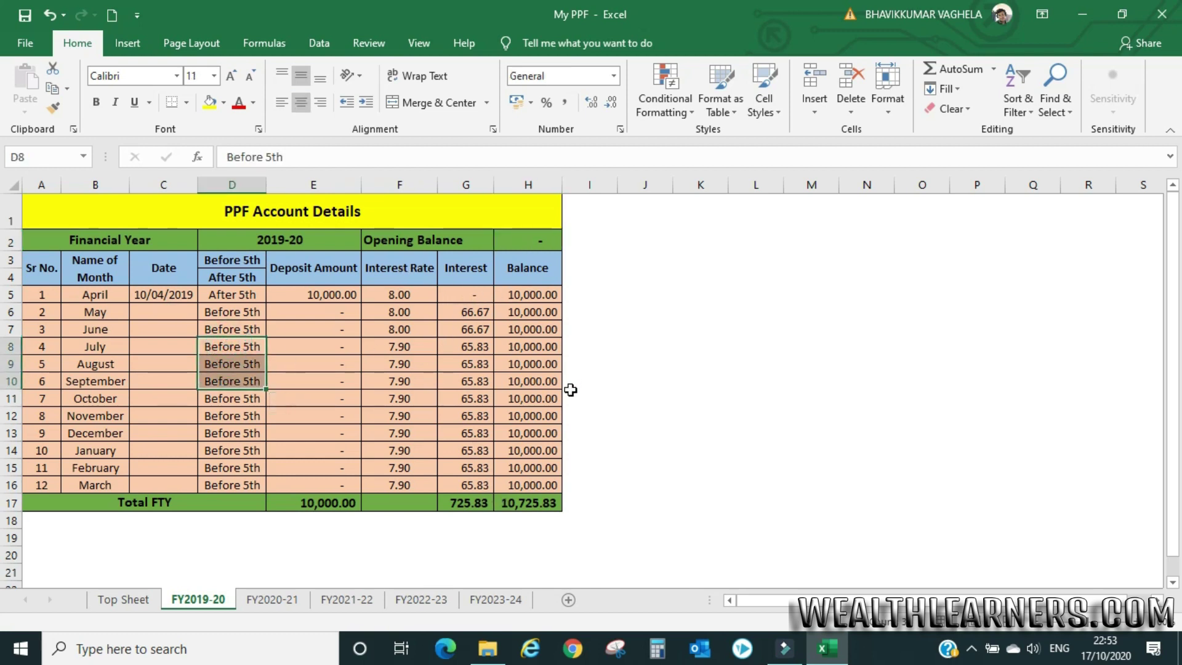
Step: On the FY2020-21 sheet, fit the Balance column to its contents and check the opening balance's link to the previous year
left_click(277, 596)
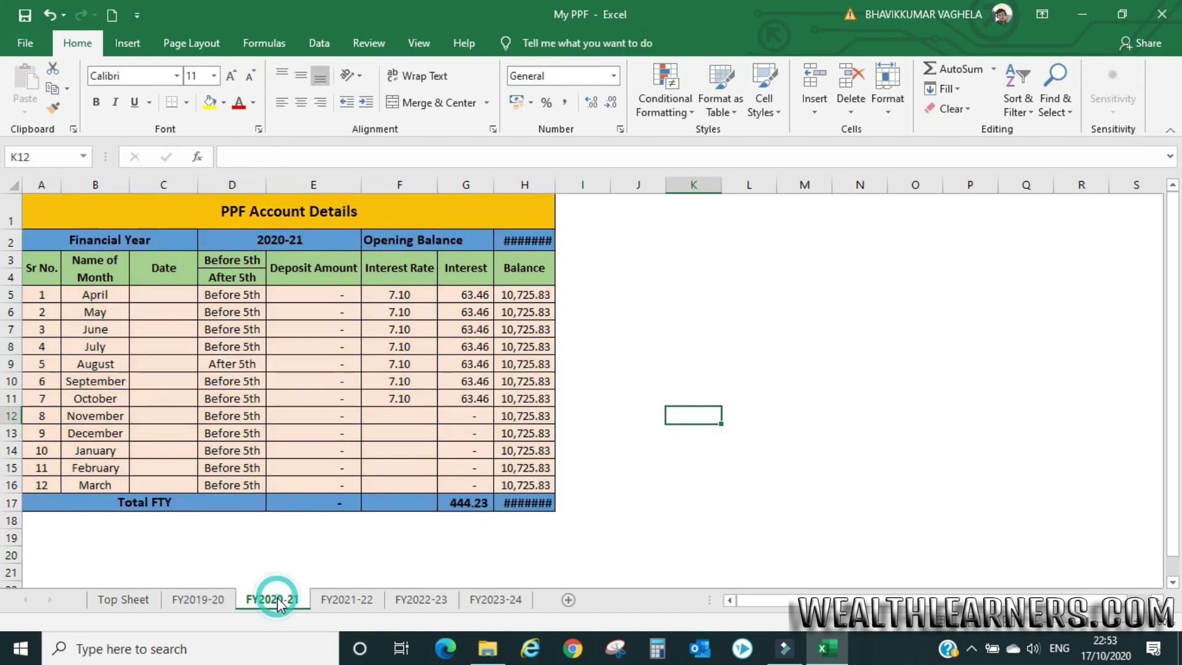
double_click(555, 187)
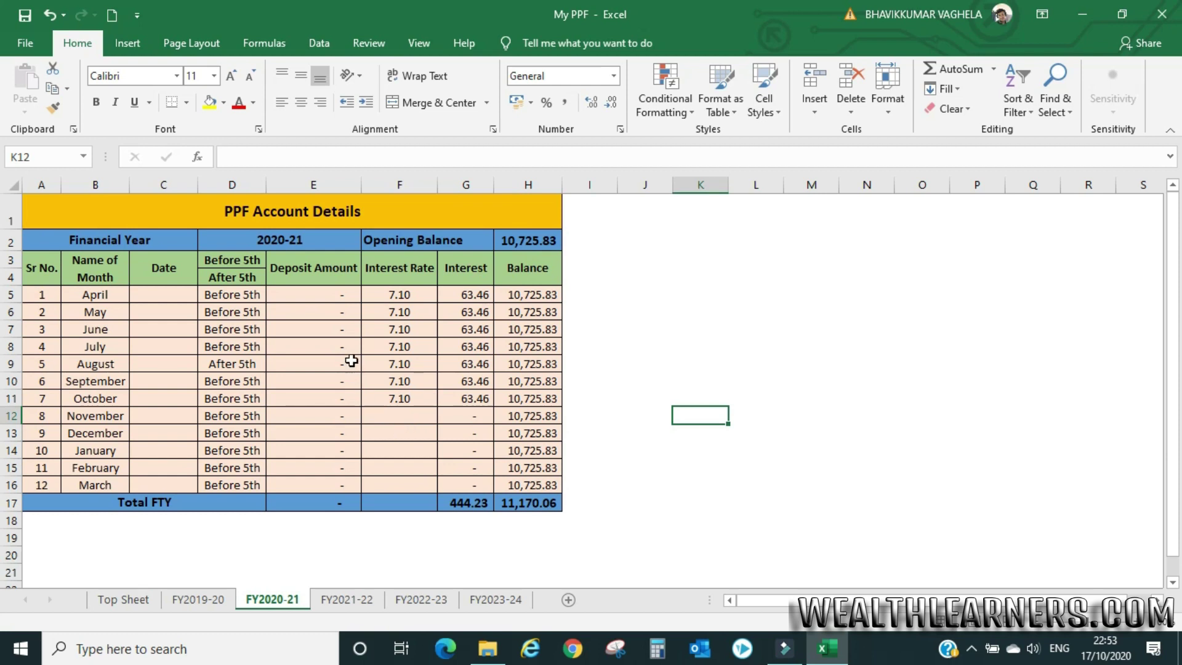
left_click(541, 241)
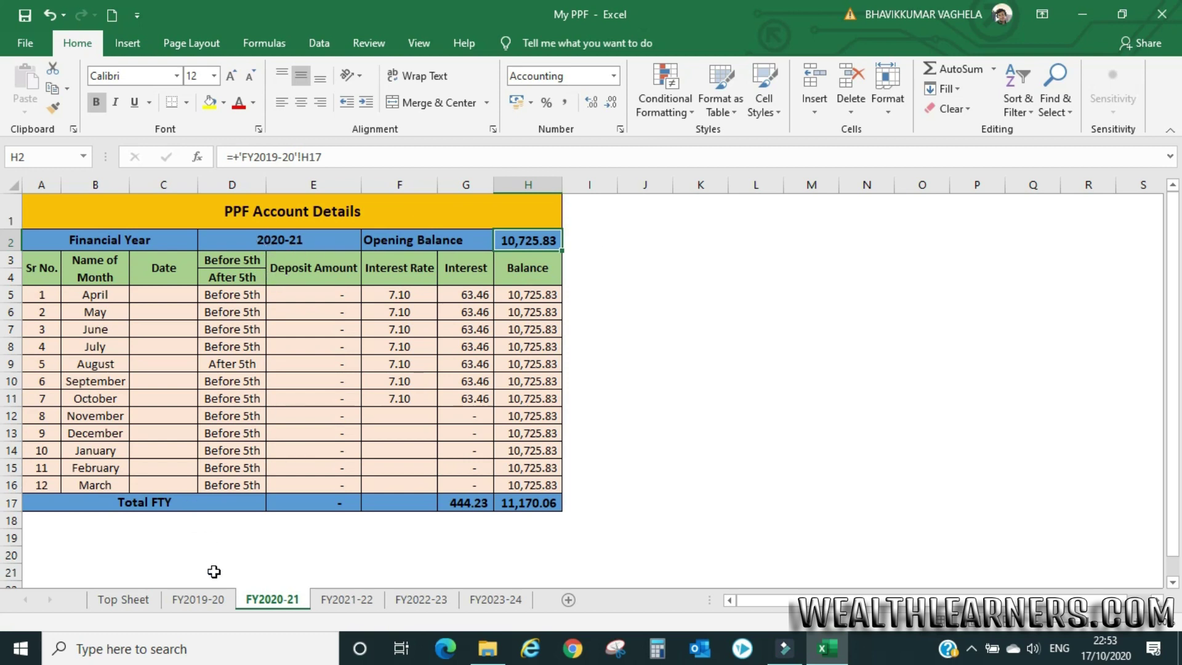
left_click(600, 237)
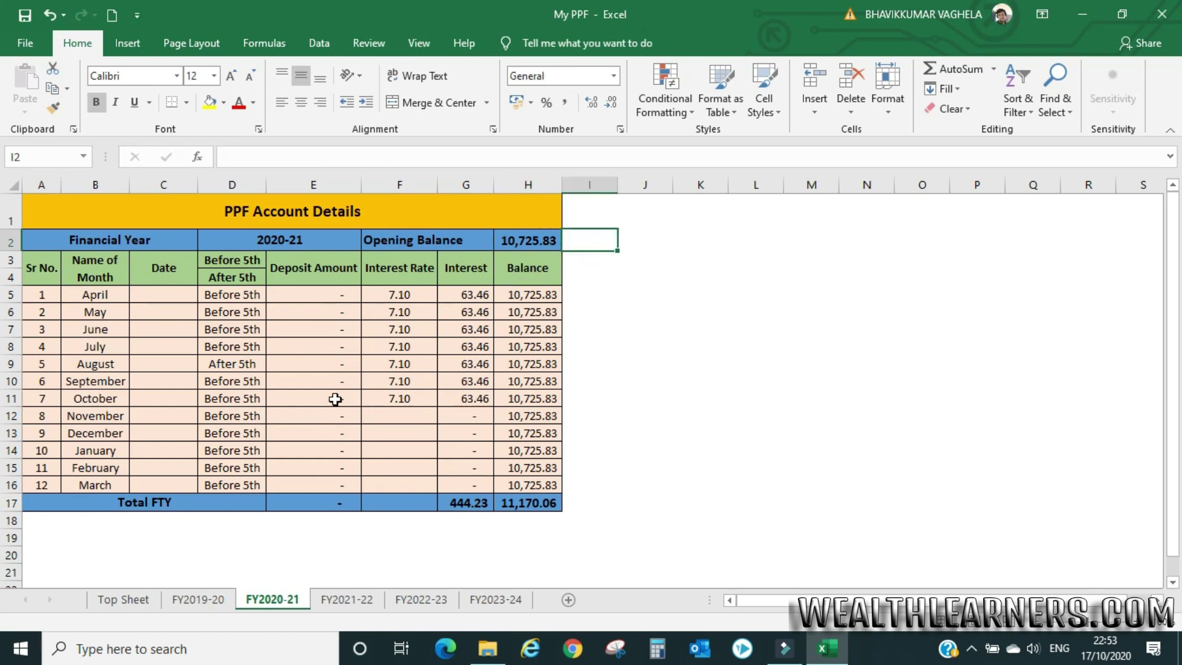
Step: Examine October's interest rate and the April, May and June interest formulas on the FY2020-21 sheet
left_click(394, 397)
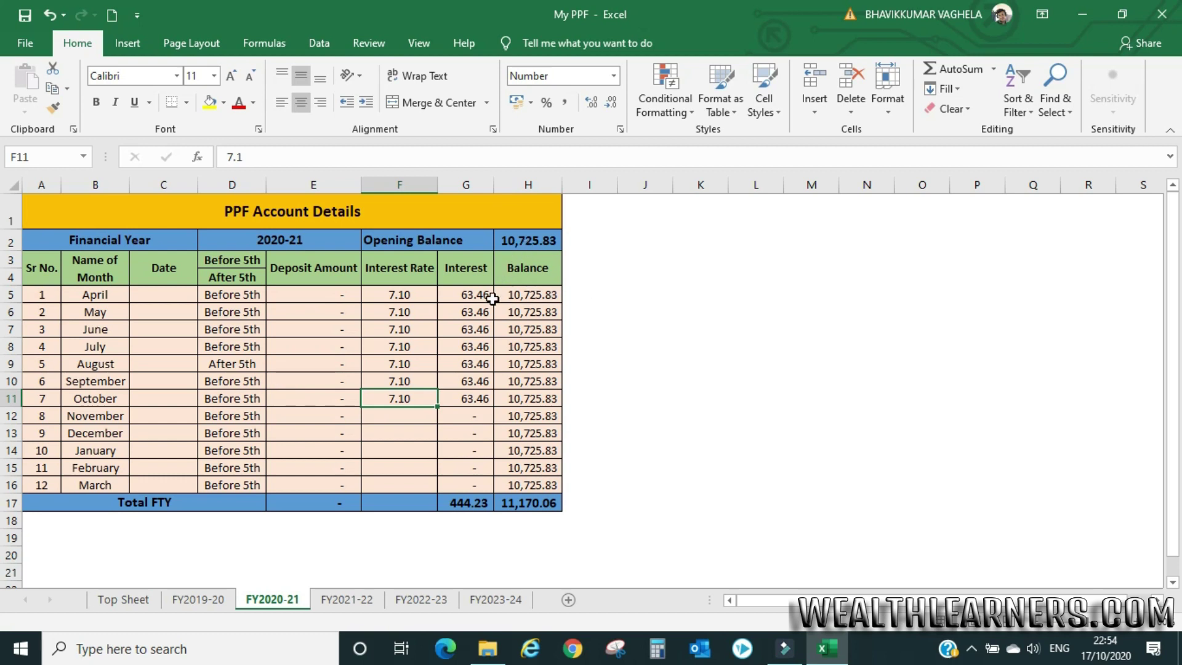
left_click(465, 296)
left_click(470, 312)
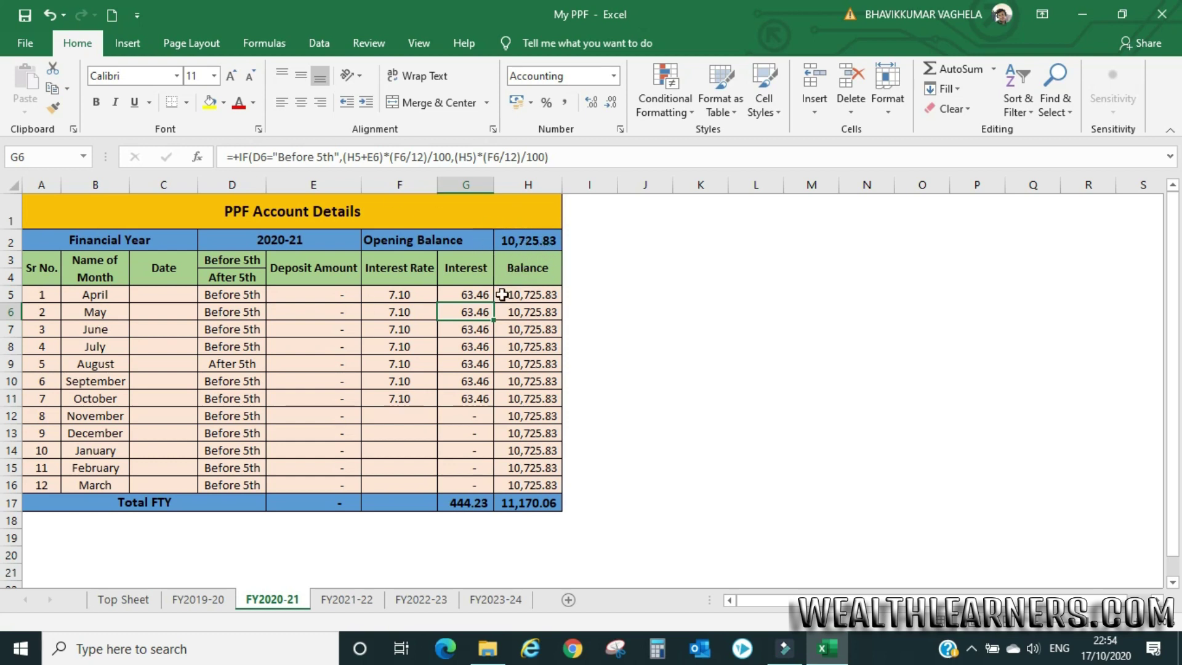
left_click(463, 295)
left_click(468, 328)
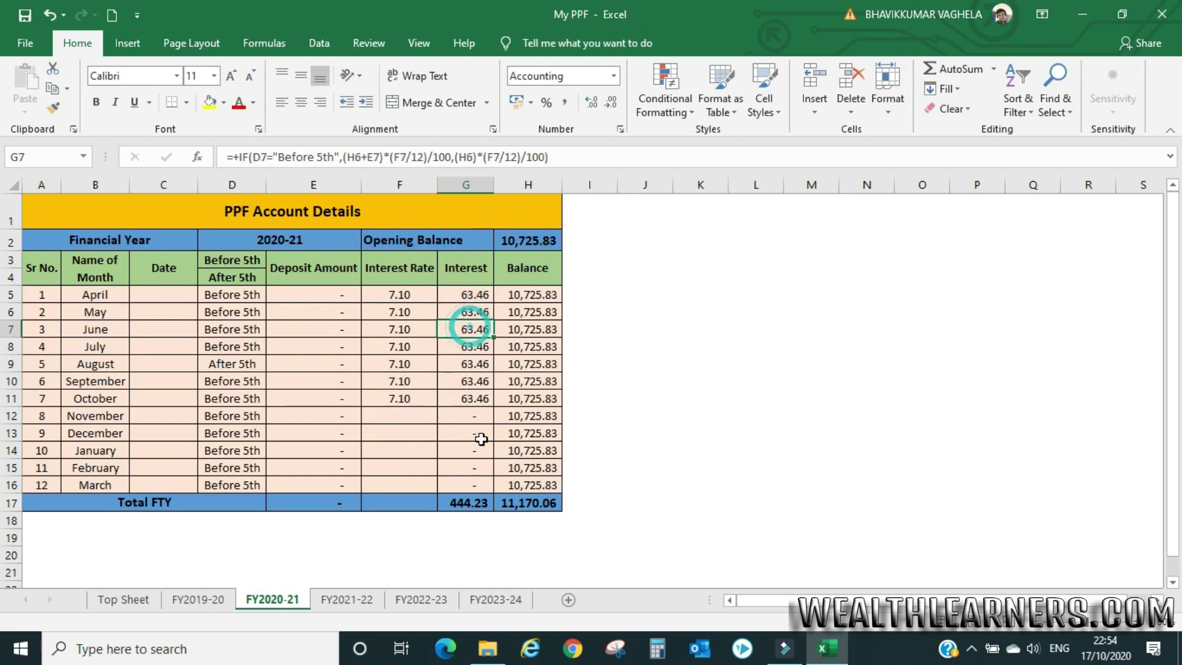
Step: On the FY2021-22 sheet, fit the Balance column to its contents
left_click(368, 600)
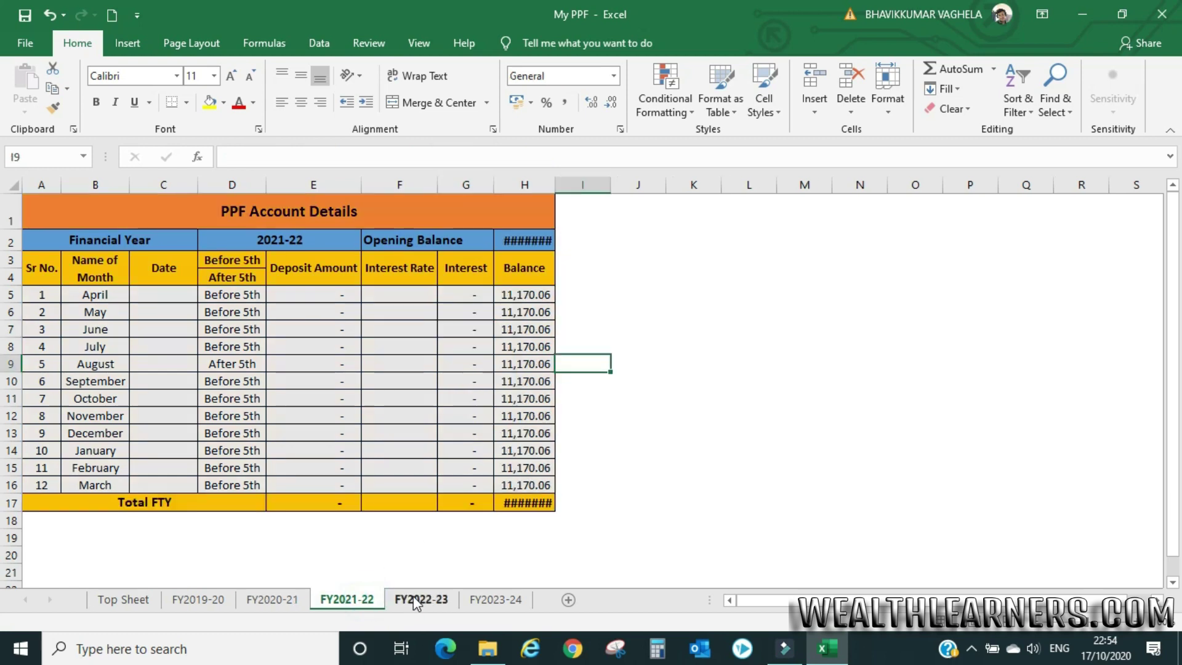
double_click(560, 189)
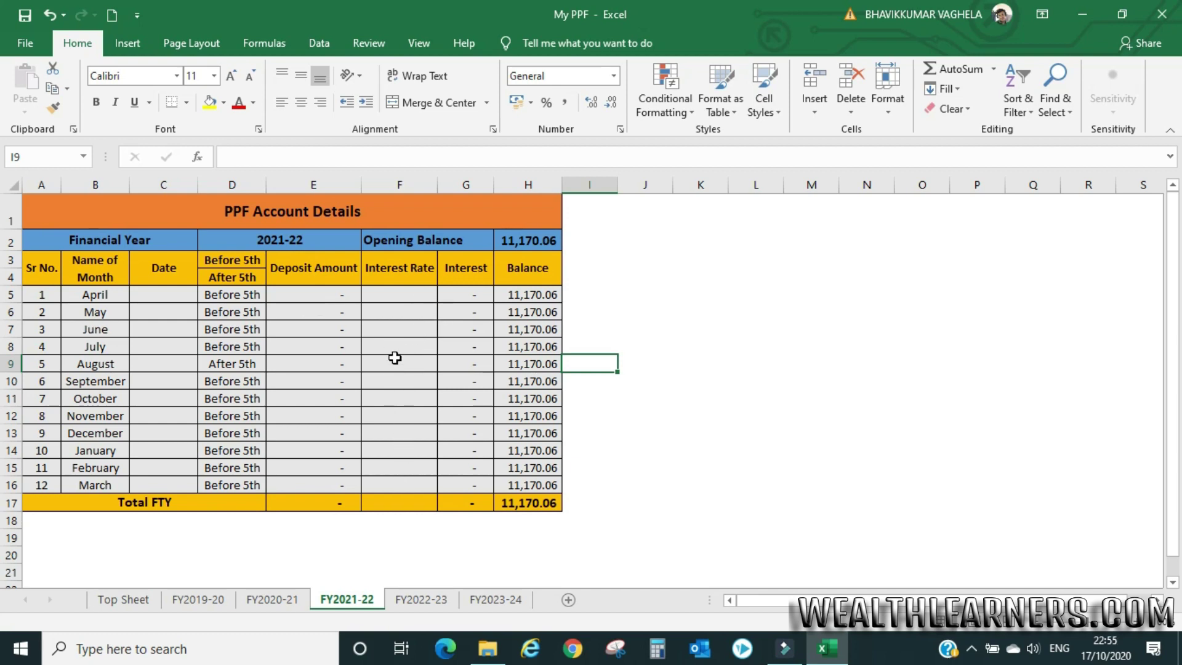
Step: On the FY2020-21 sheet, fill October's 7.10 interest rate down through March and check the total interest formula
left_click(259, 598)
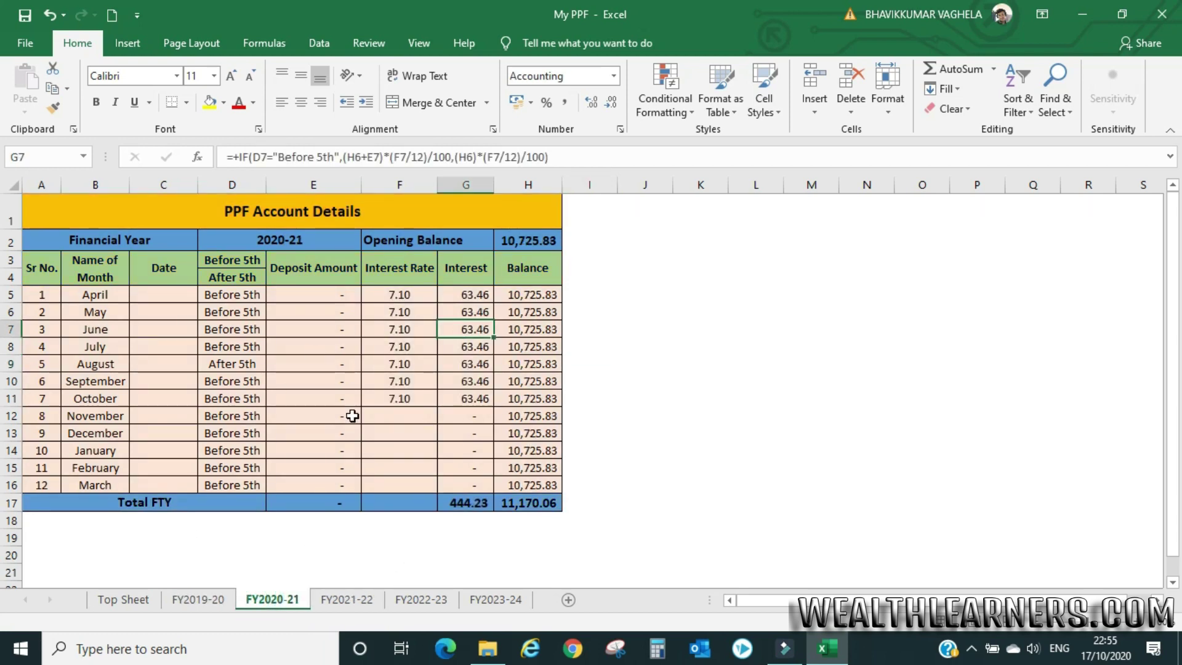
left_click(408, 400)
left_click_drag(406, 479, 407, 479)
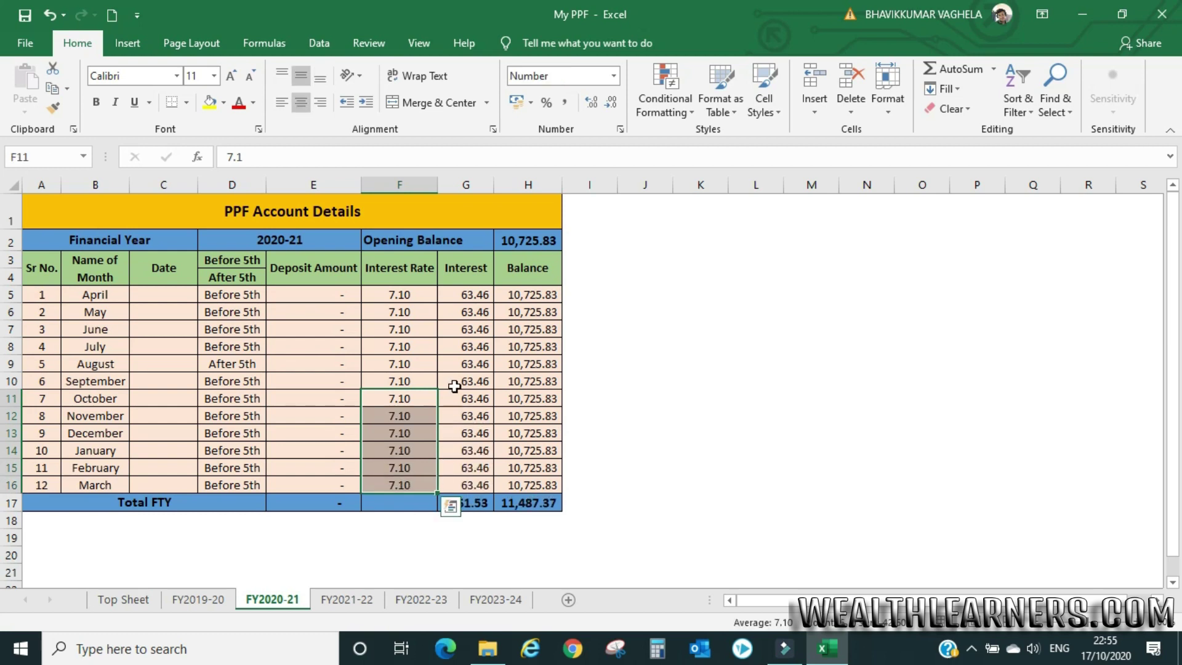
left_click(523, 470)
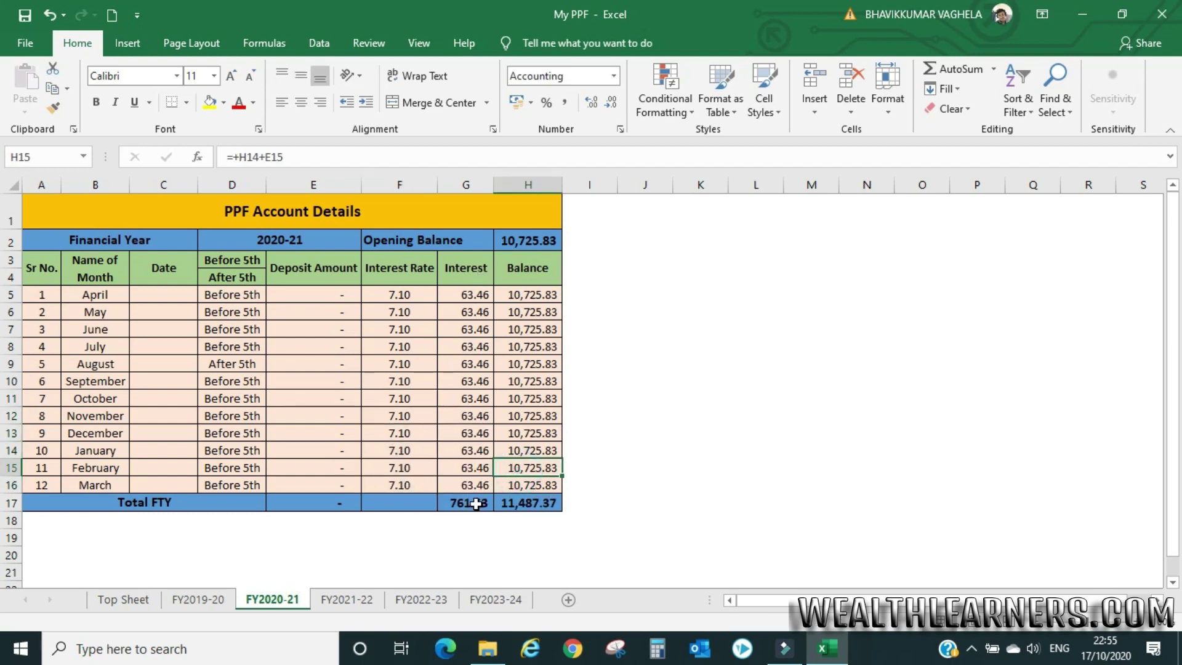
left_click(463, 506)
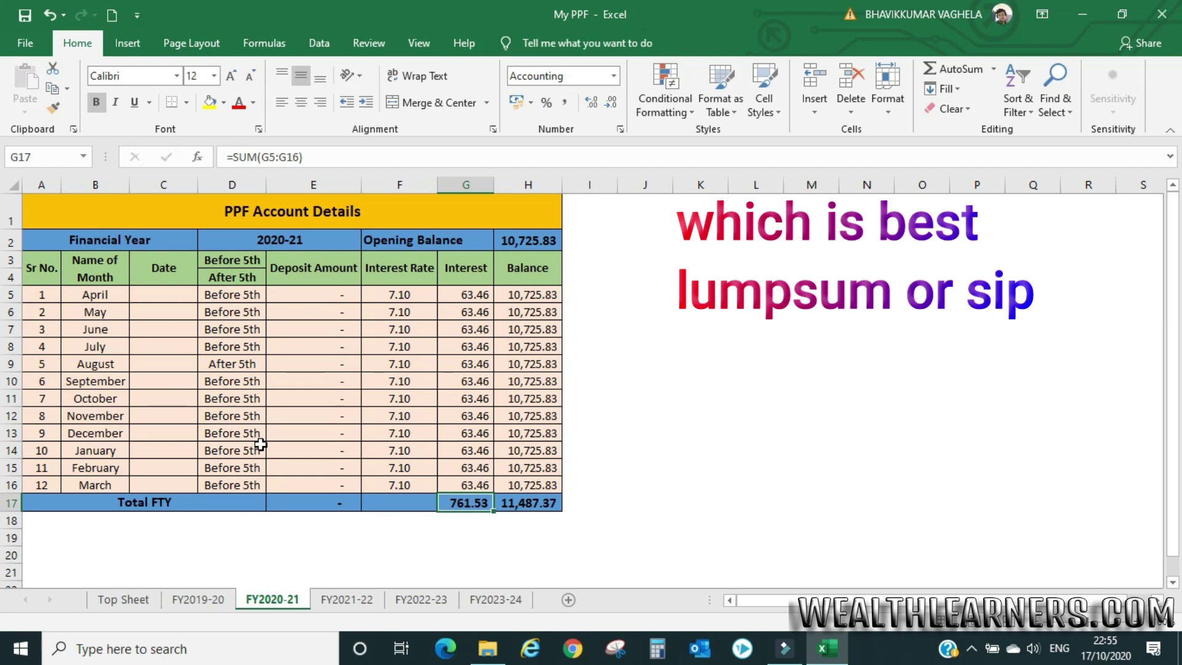
Step: On the FY2019-20 sheet, set April's deposit amount in cell E5 to 0
left_click(183, 597)
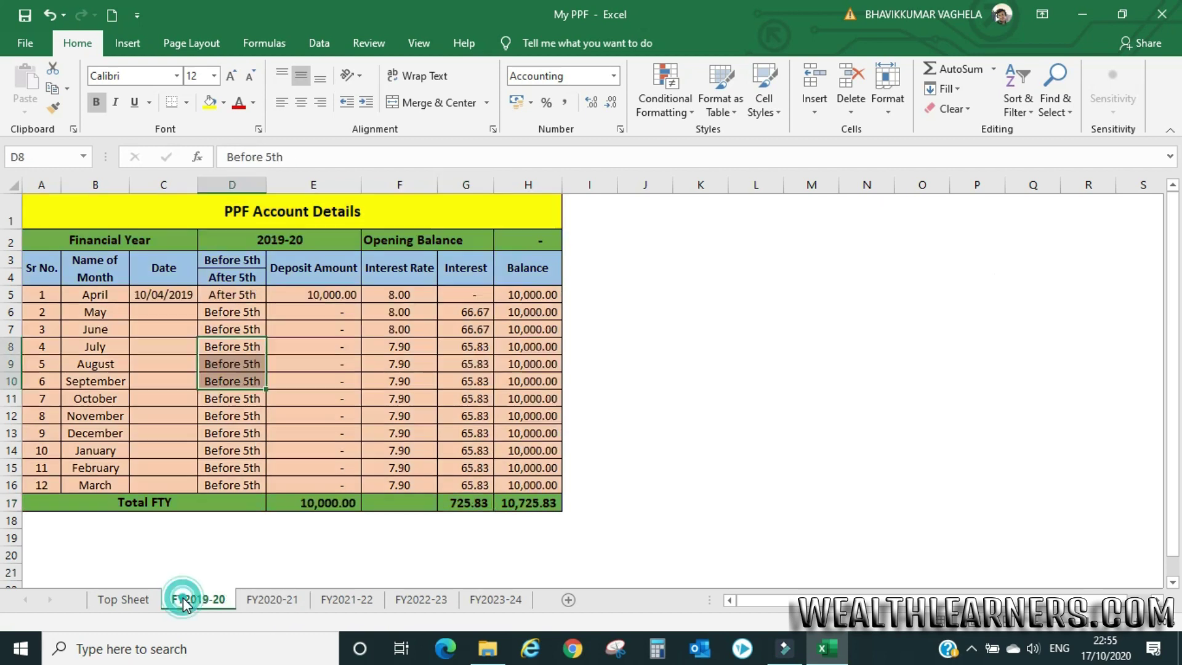
left_click(294, 598)
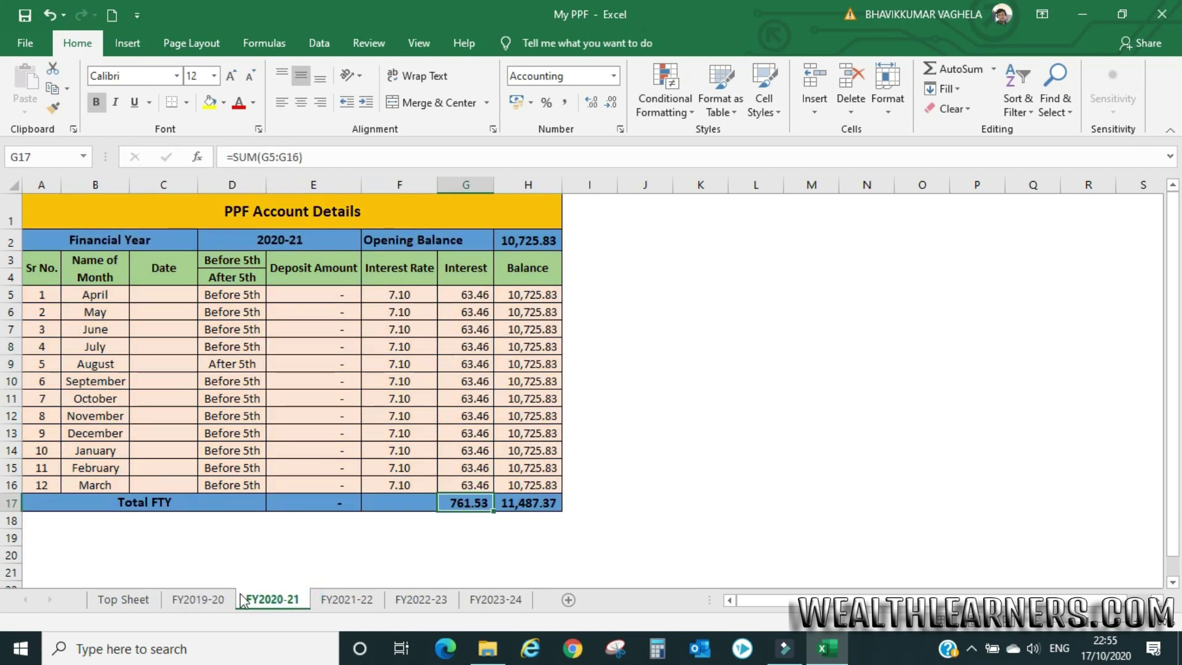
left_click(223, 600)
left_click(311, 295)
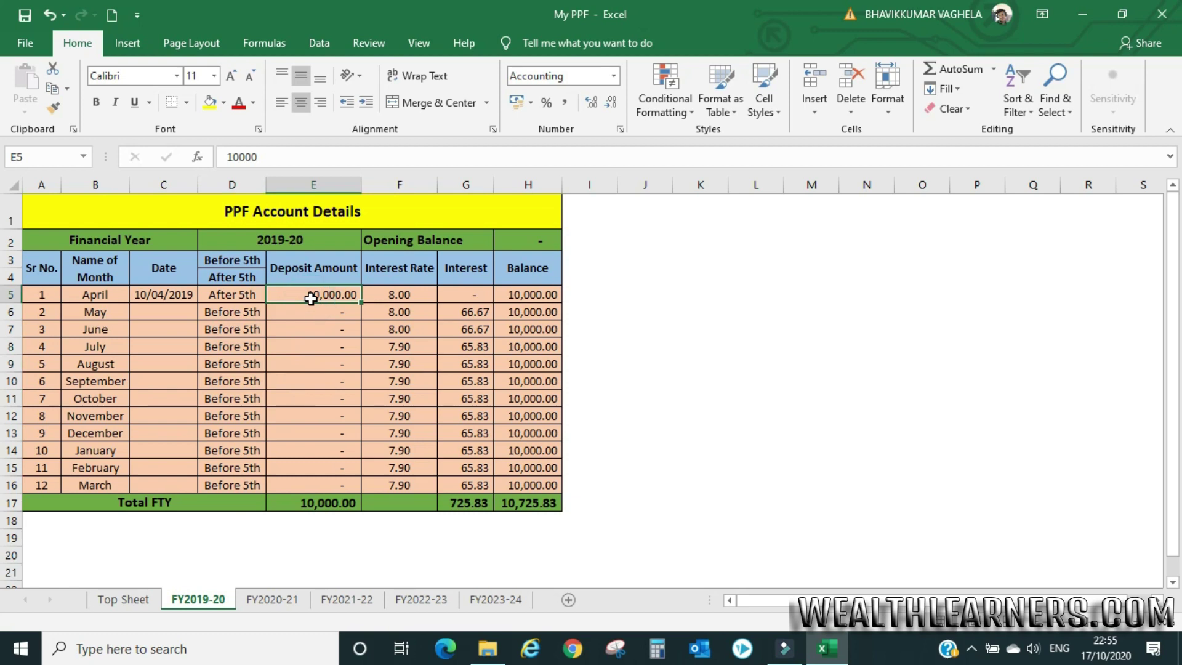
type("0")
key("Return")
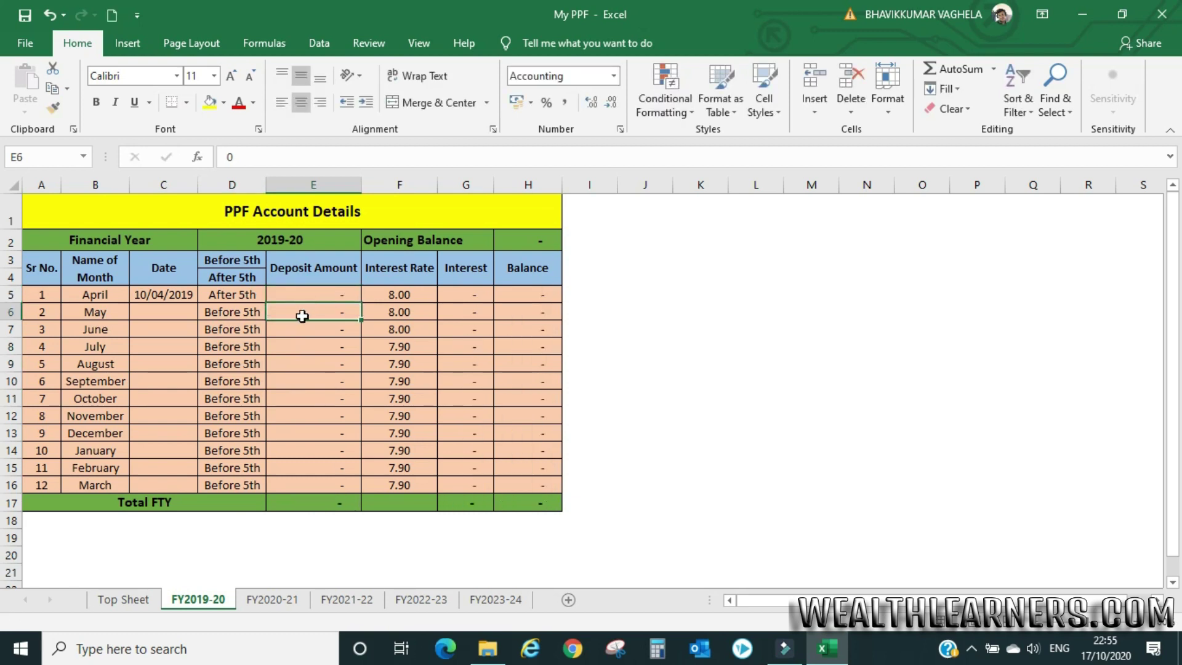
Step: On the FY2020-21 sheet, fill July's Before 5th entry down into August in cell D9
left_click(282, 596)
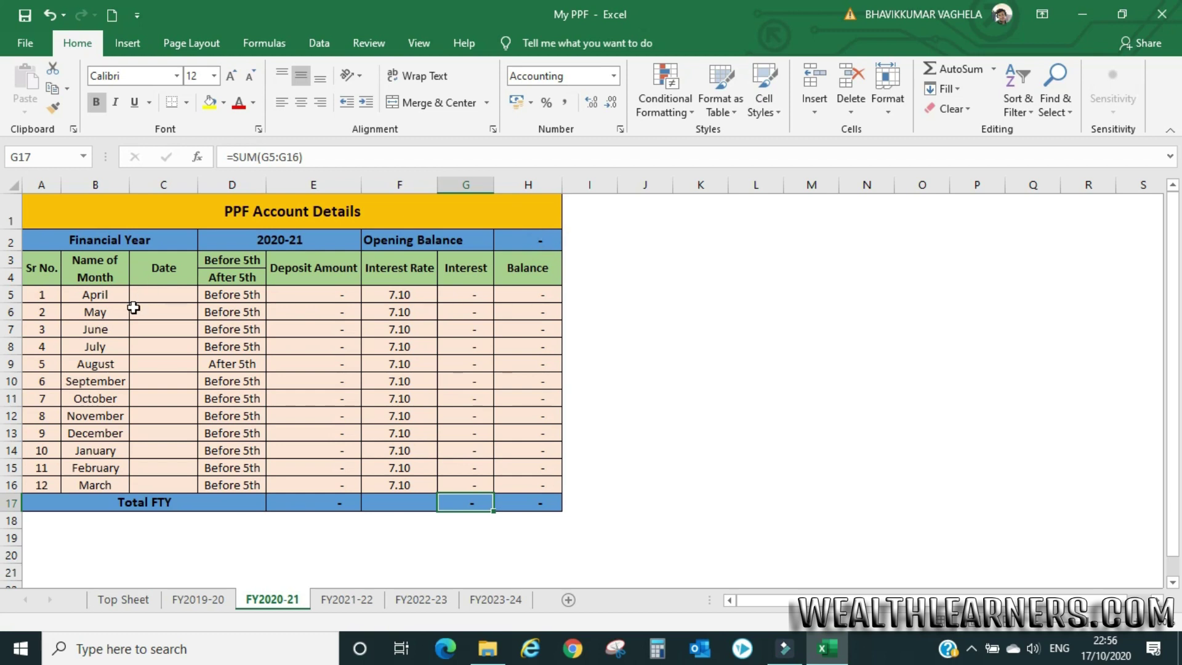
left_click(232, 350)
left_click_drag(232, 350, 232, 364)
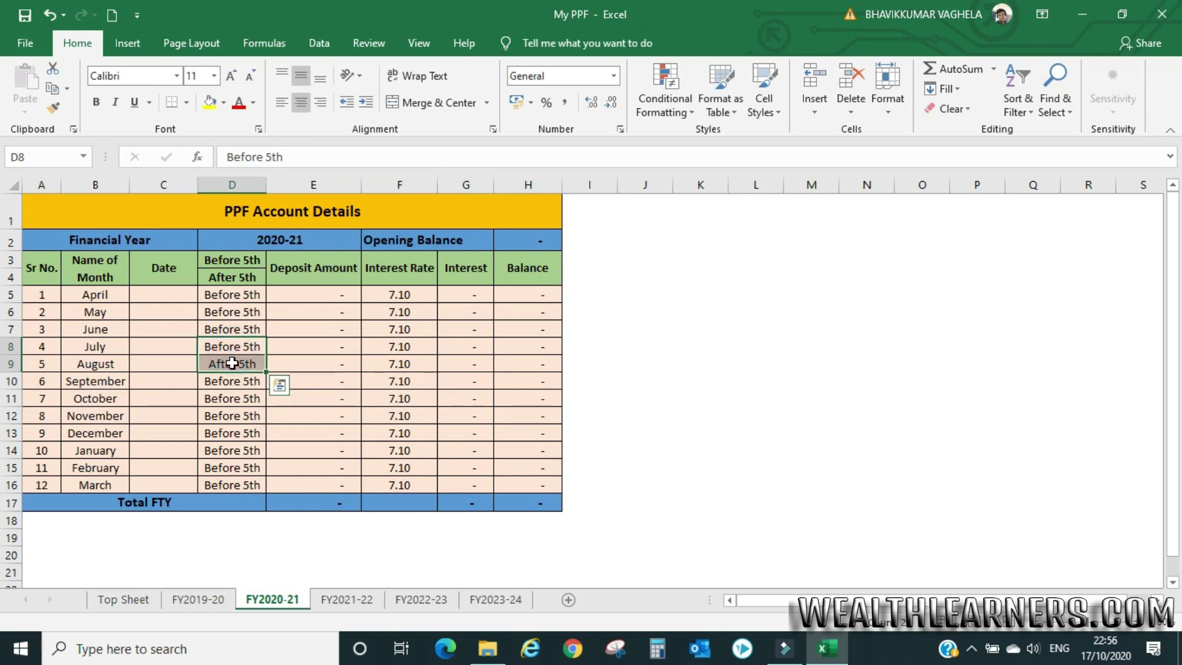
key("ctrl+d")
Step: Enter 03-04-2020 as the April deposit date in cell C5 of the 2020-21 sheet
left_click(175, 296)
type("03-")
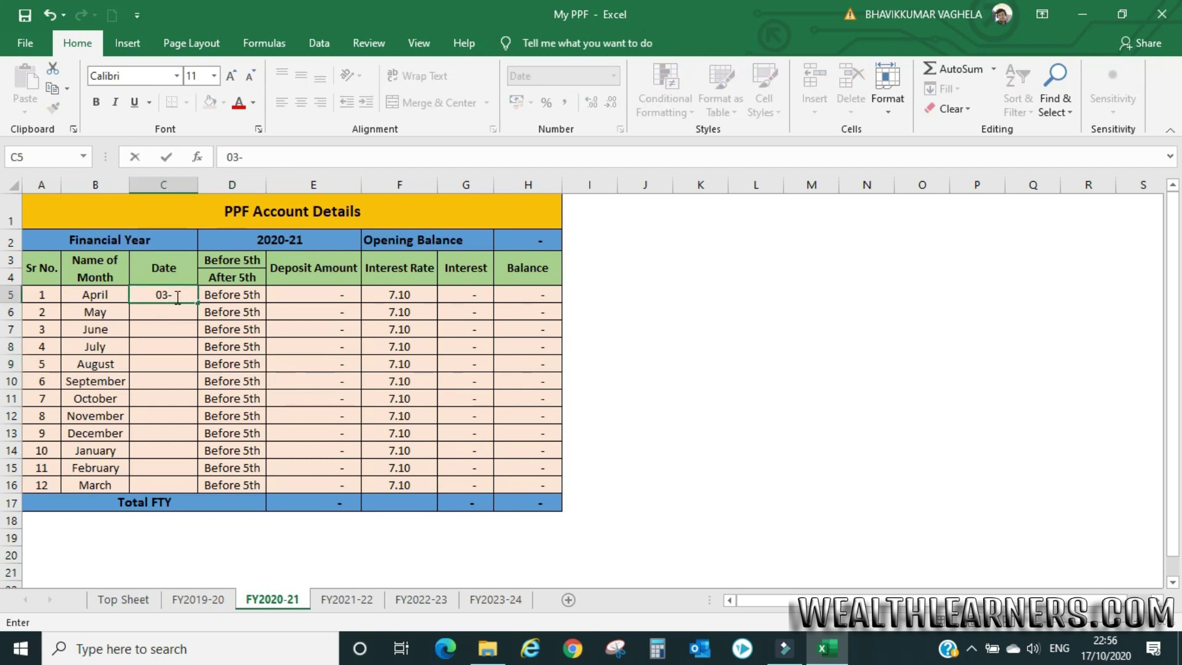
type("04-2020")
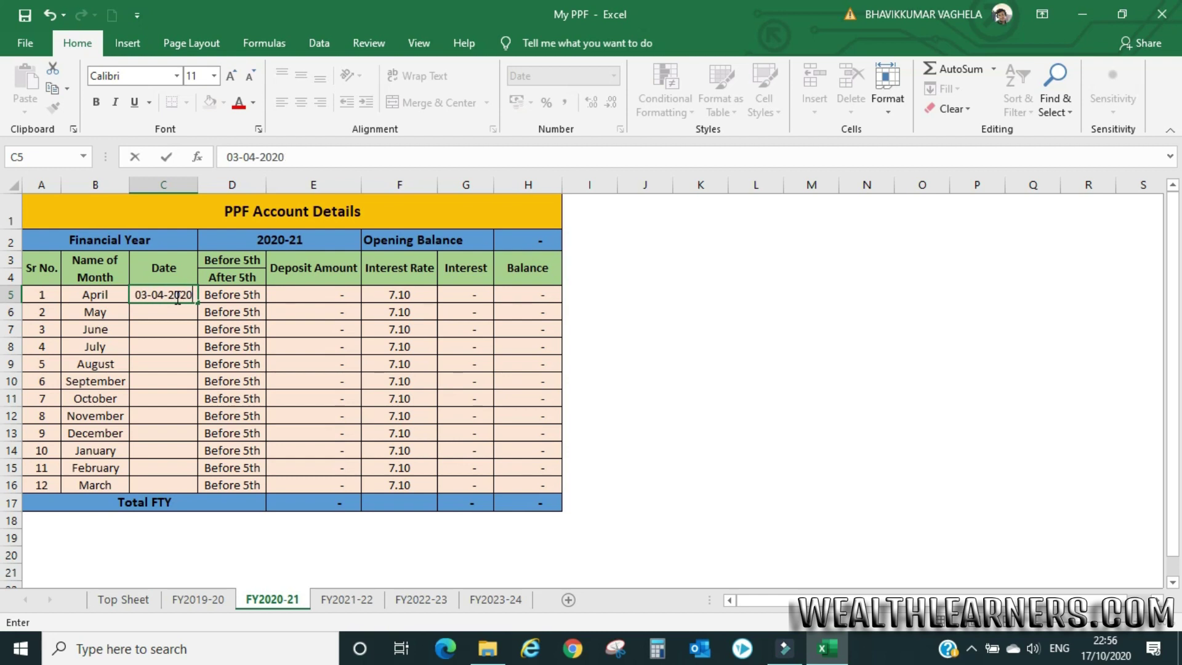
key("Return")
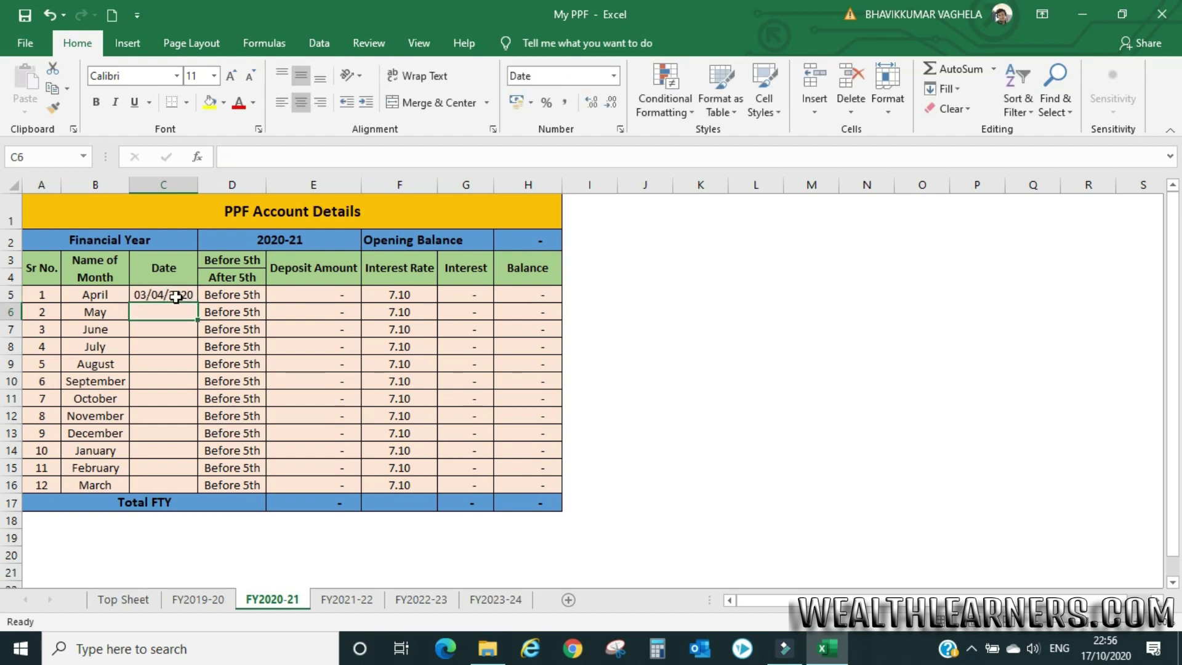
Step: Enter 03-05-2020 as May's deposit date in cell C6 and fill the monthly date series down through March
type("03-")
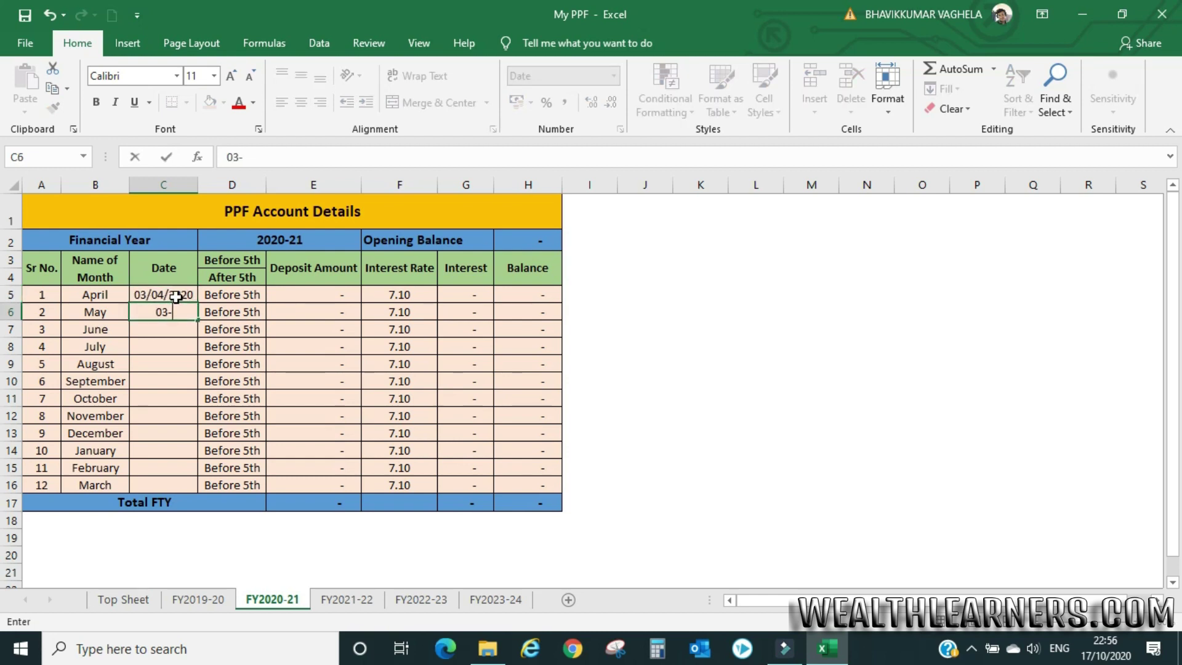
type("05-2020")
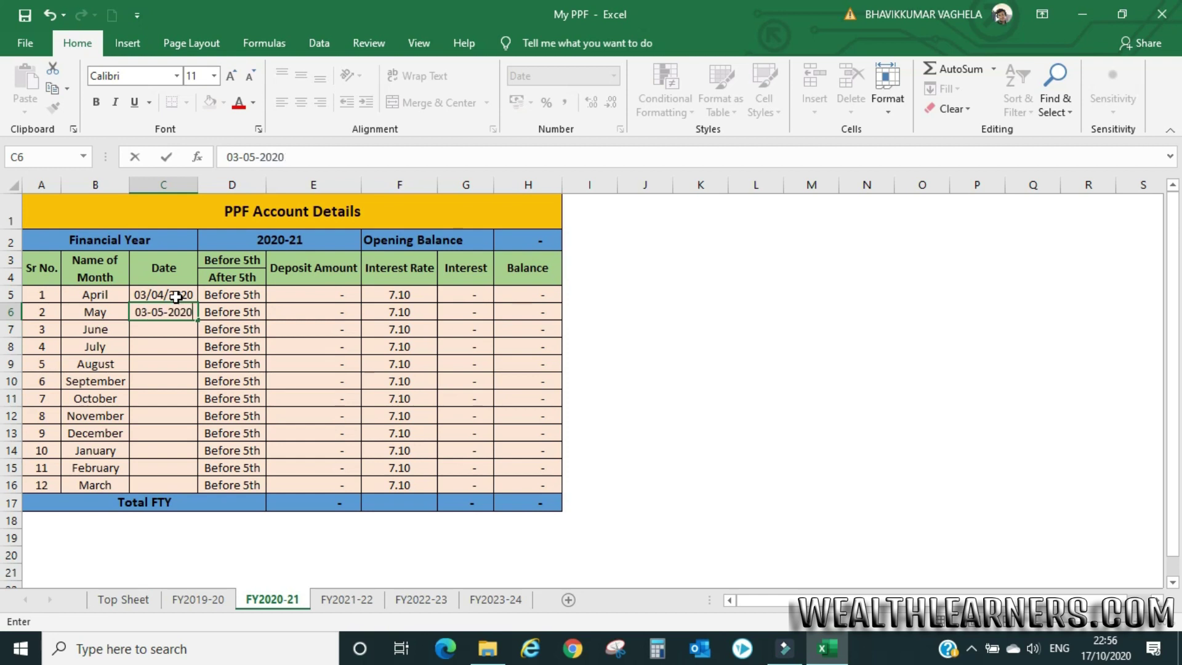
key("ctrl+Return")
left_click_drag(176, 298, 176, 312)
left_click_drag(197, 320, 197, 491)
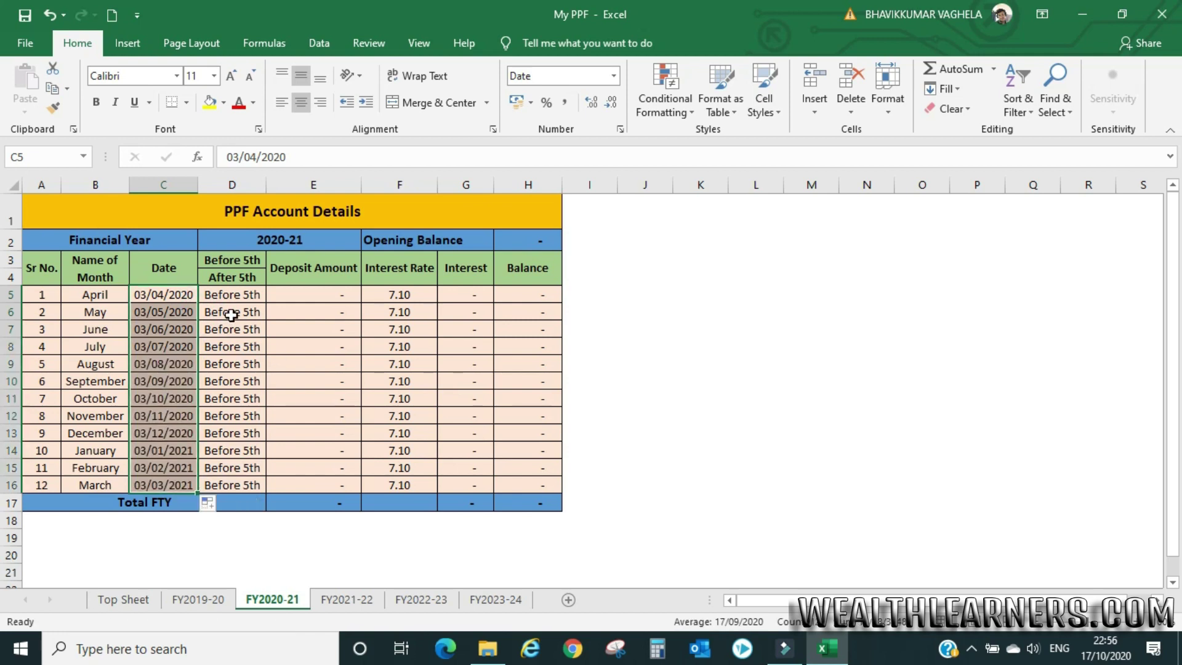
Step: Set April's deposit amount in cell E5 to 1000 and fill it down through March in E16
left_click(330, 298)
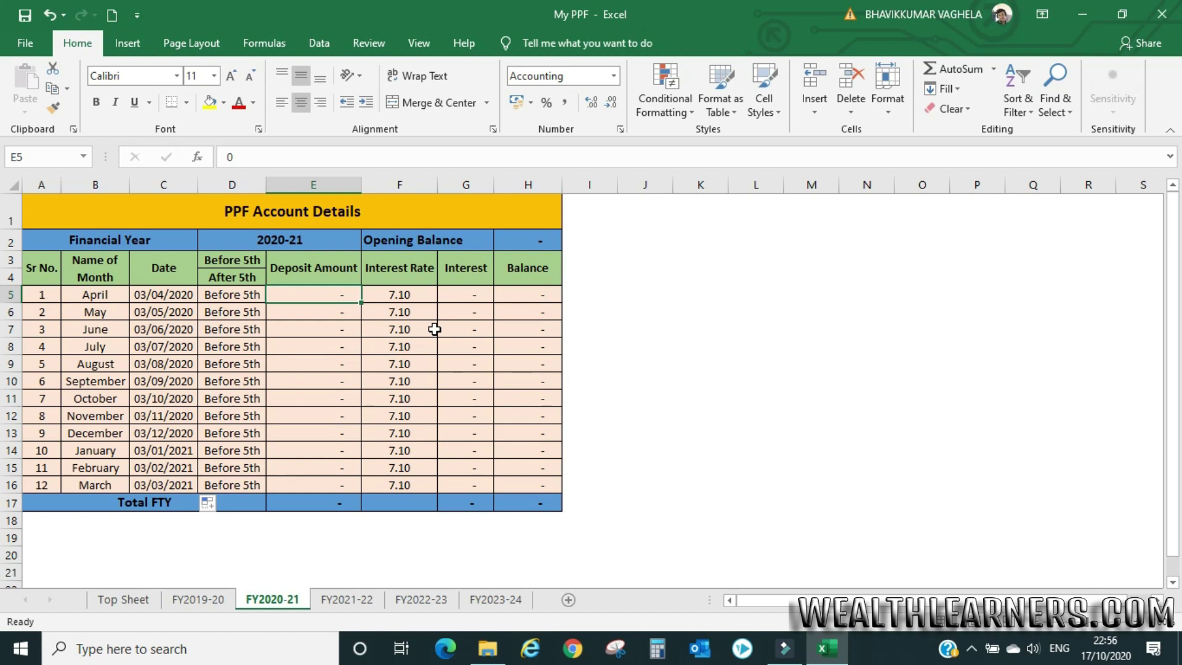
type("1000")
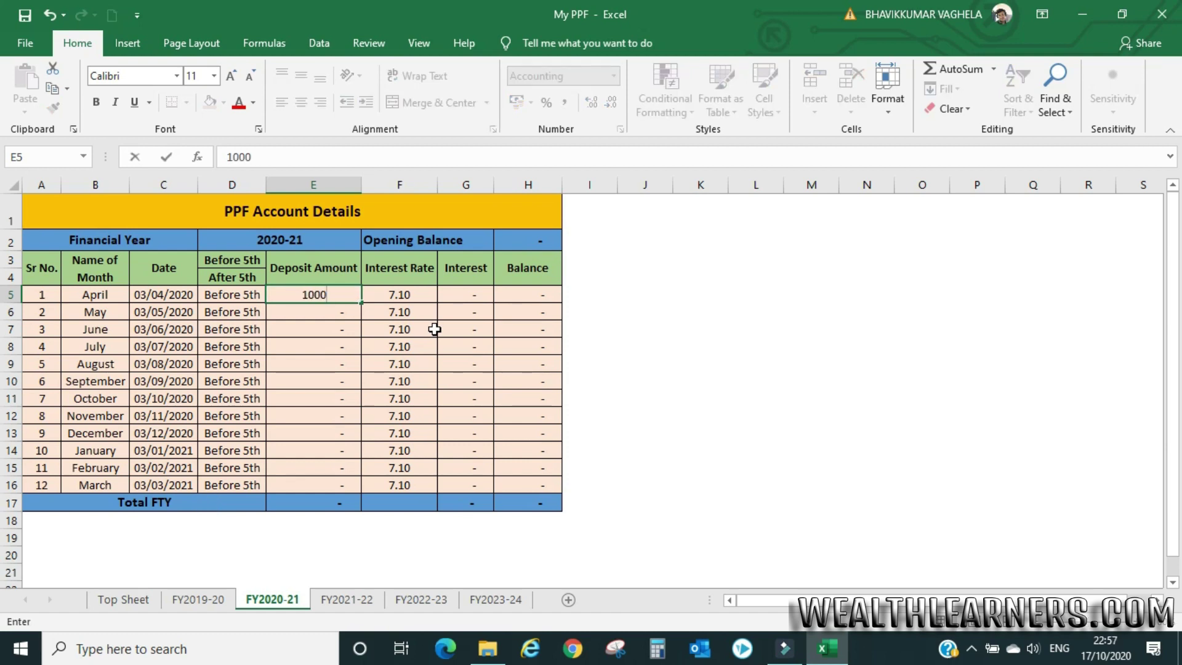
key("ctrl+Return")
key("shift+Down")
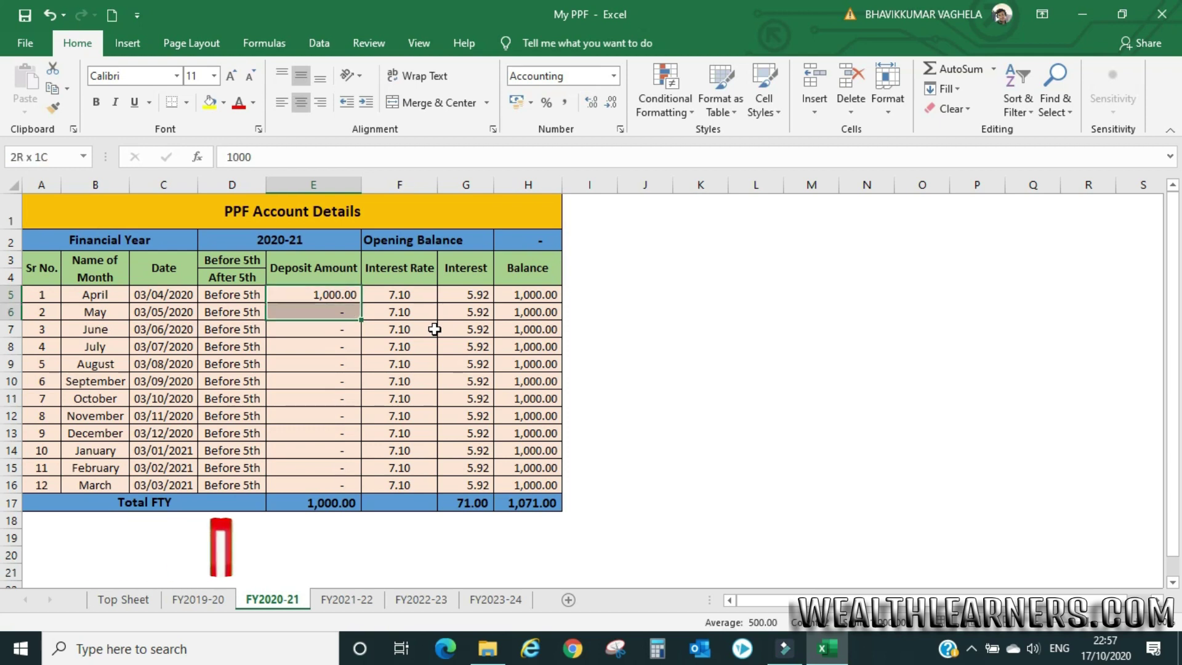
key("shift+Down")
key("shift+Down")
key("shift+Down")
key("shift+Down")
key("shift+Down")
key("shift+Down")
key("shift+Down")
key("shift+Down")
key("shift+Down")
key("shift+Down")
key("shift+Down")
key("shift+Up")
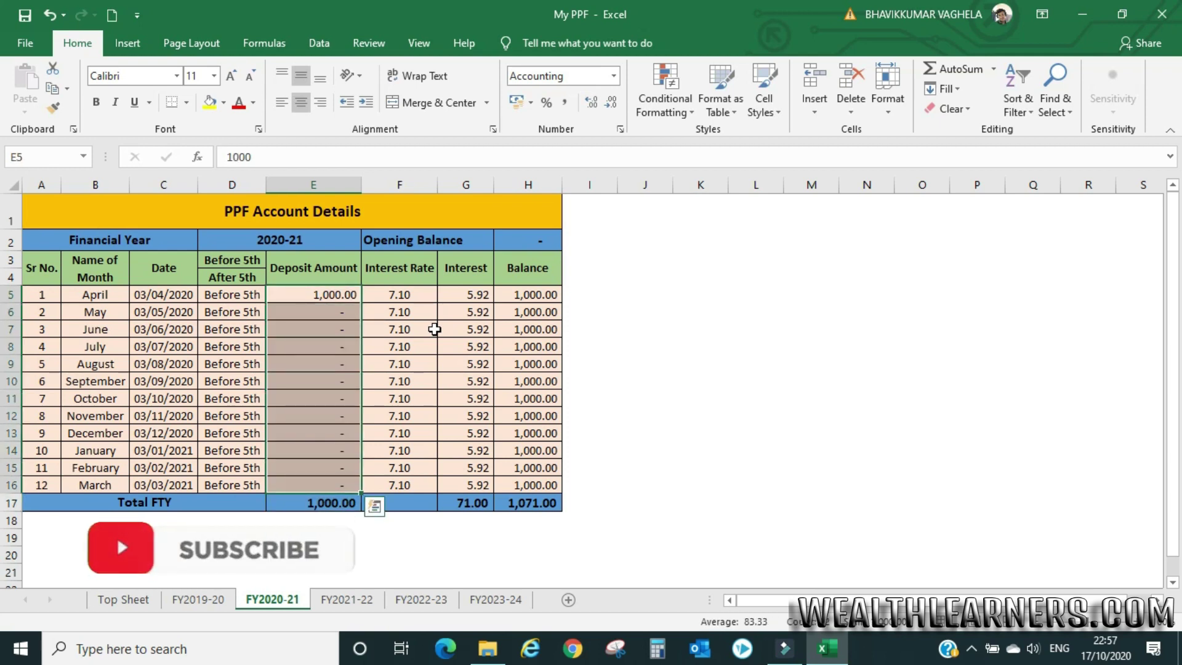
key("ctrl+d")
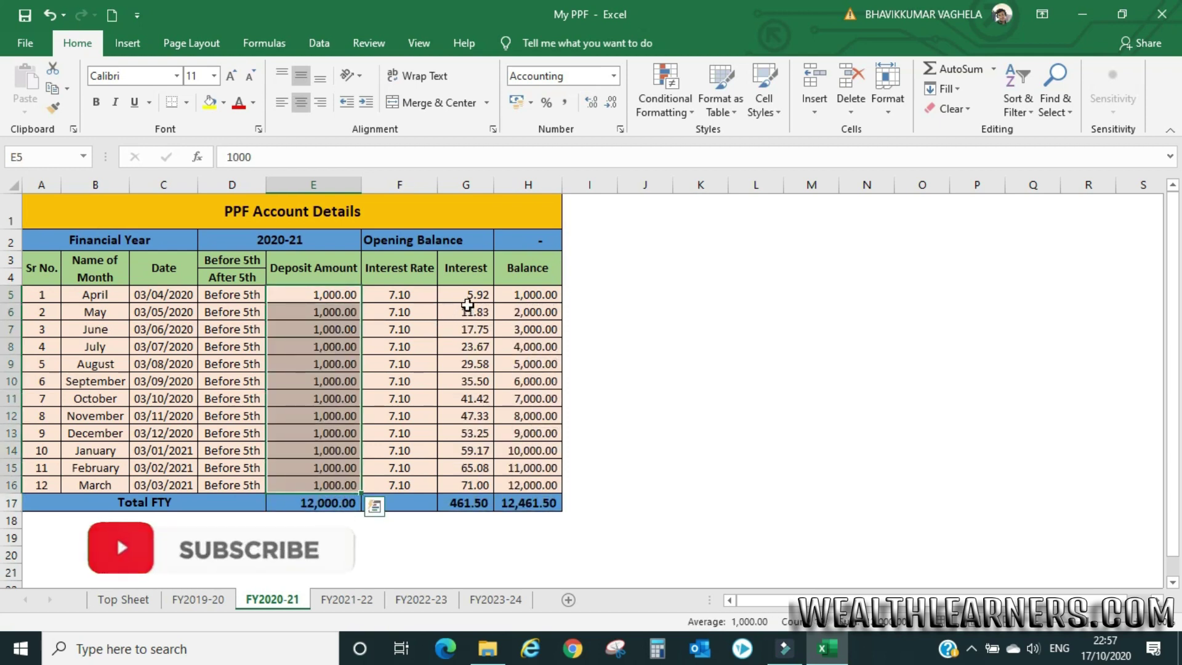
Step: Examine the monthly interest formulas and the running balance formulas against the monthly deposits on the FY2020-21 sheet
left_click(465, 297)
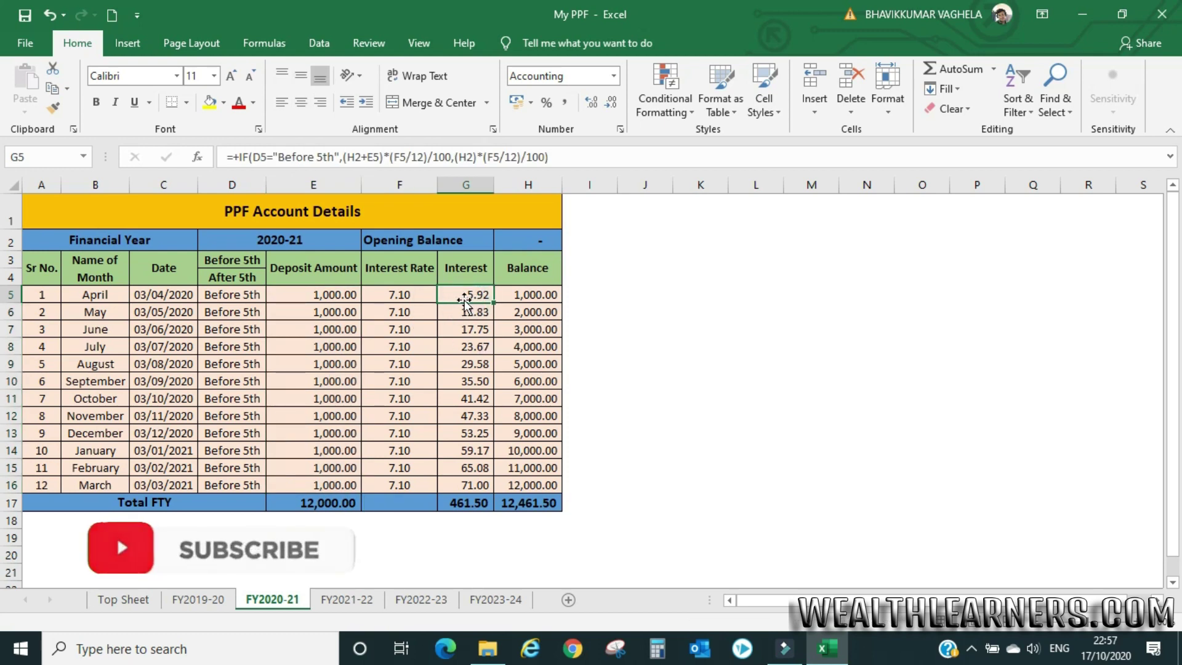
left_click(323, 297)
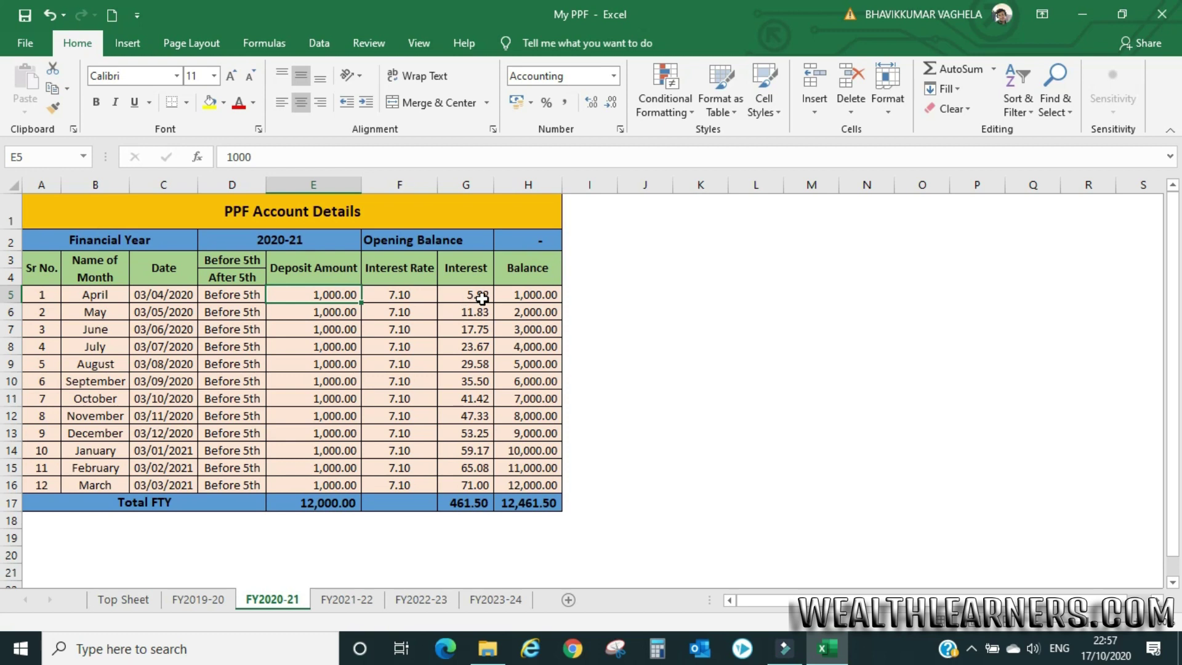
left_click(337, 312)
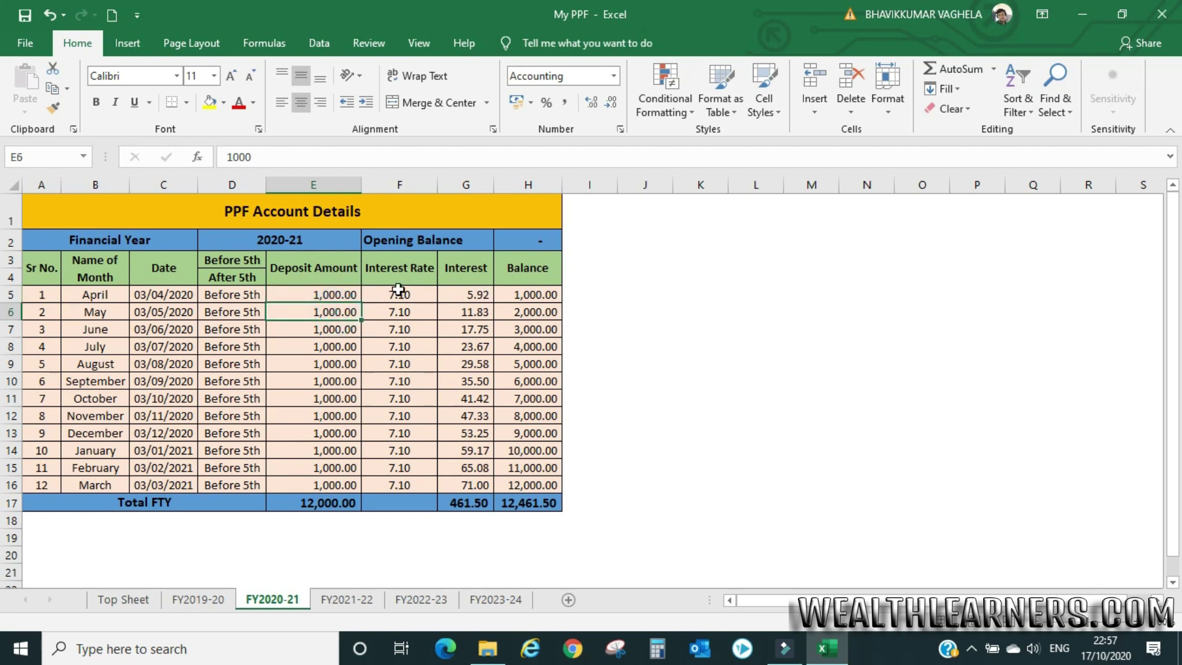
left_click(460, 310)
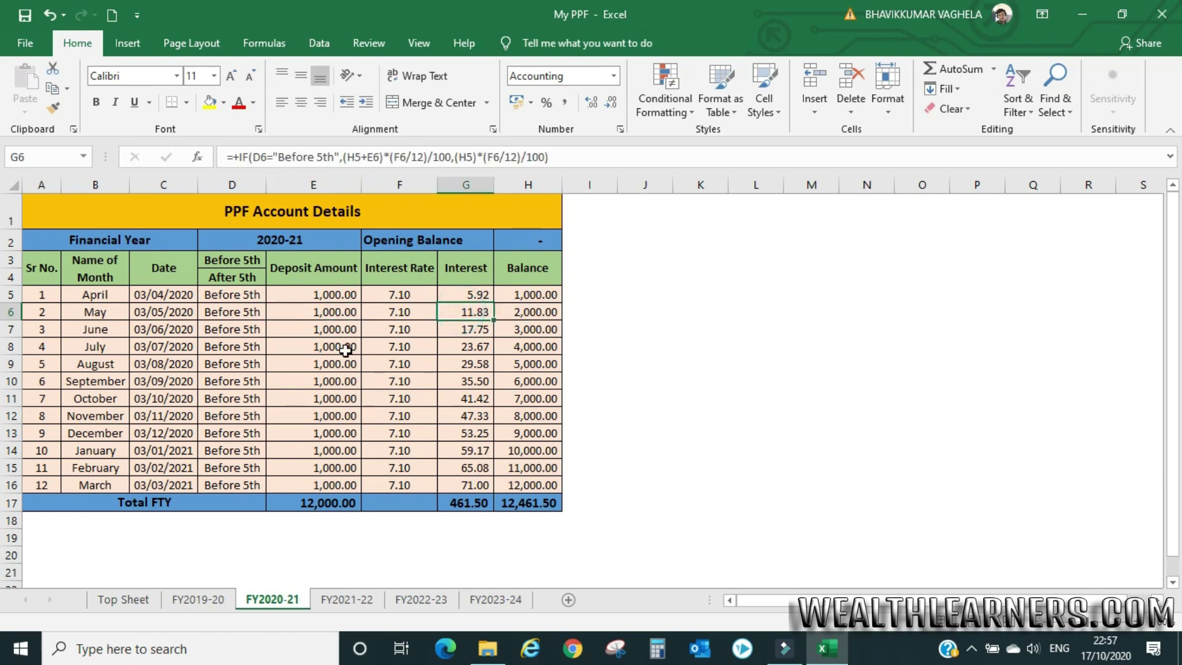
left_click(479, 331)
left_click(522, 346)
left_click(529, 363)
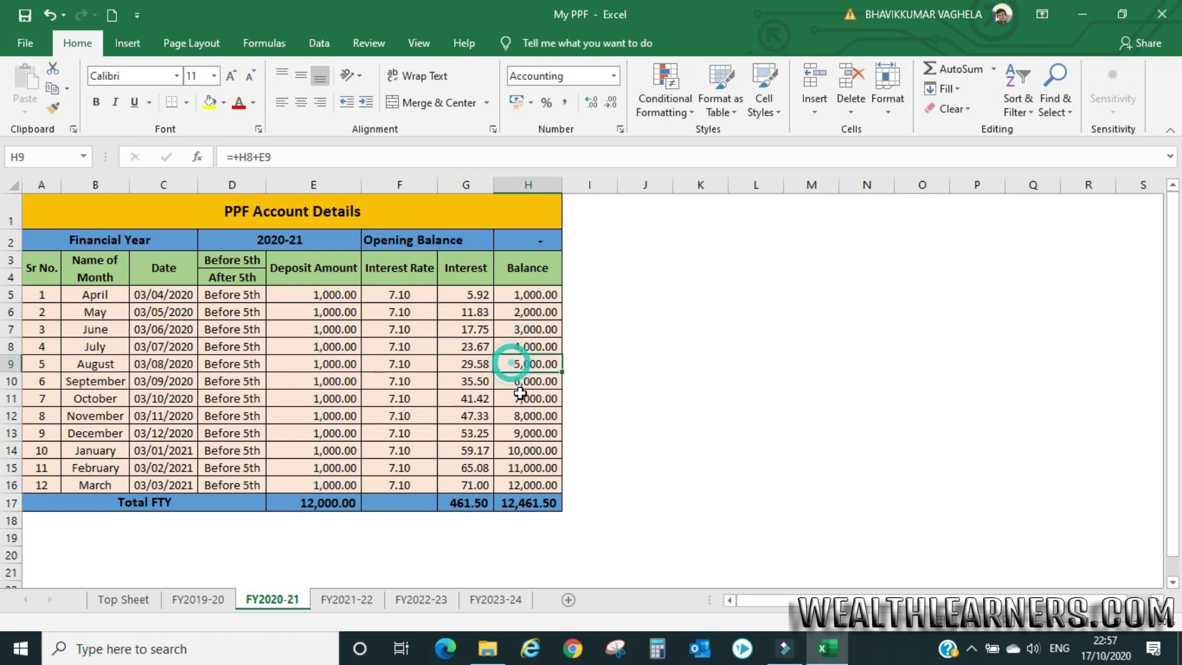
left_click(528, 398)
left_click(531, 416)
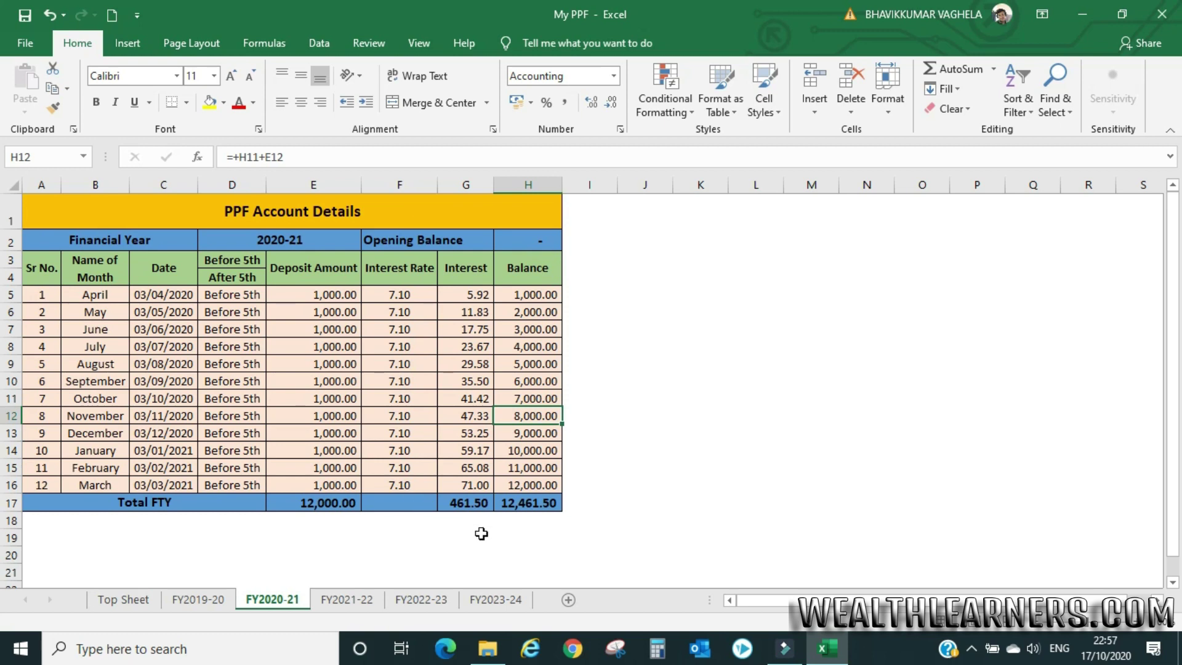
Step: Copy the total interest from cell G17 and paste it as a value only into cell J17
left_click(481, 503)
key("ctrl+c")
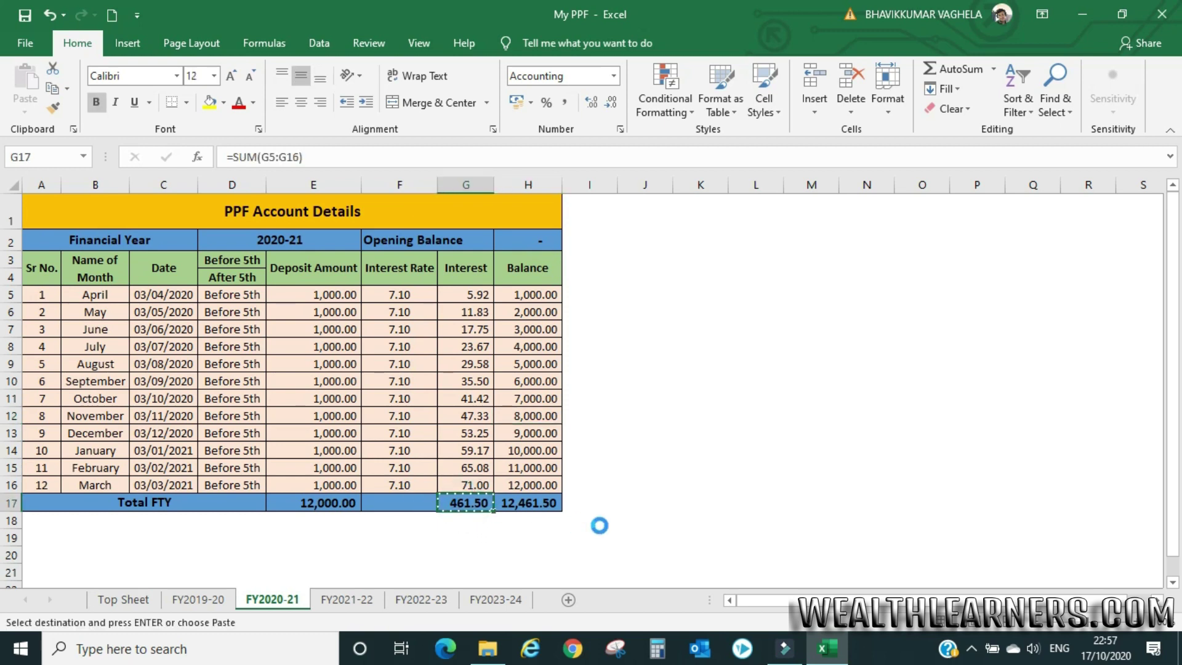
left_click(663, 505)
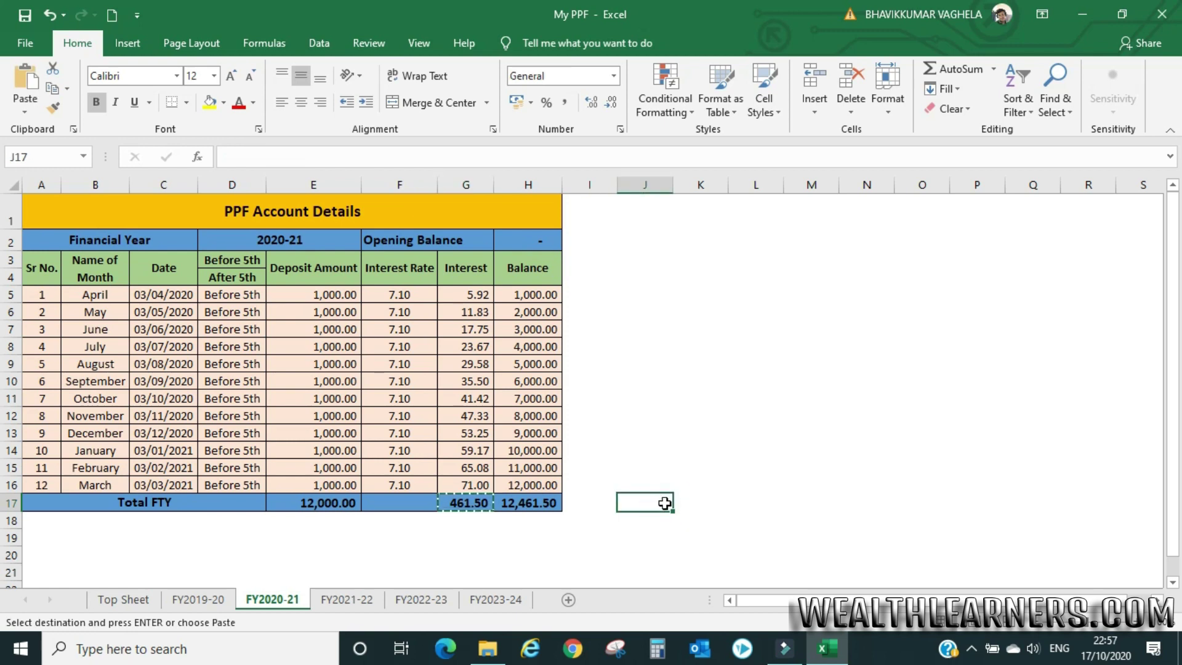
right_click(661, 503)
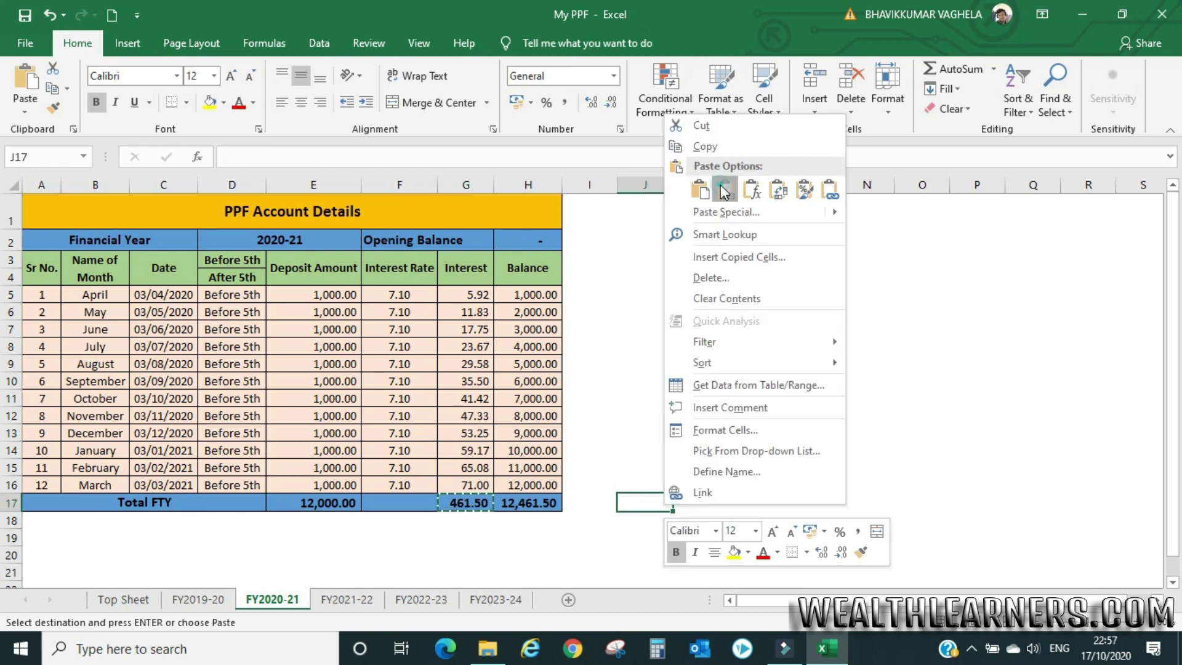
left_click(723, 190)
left_click(701, 503)
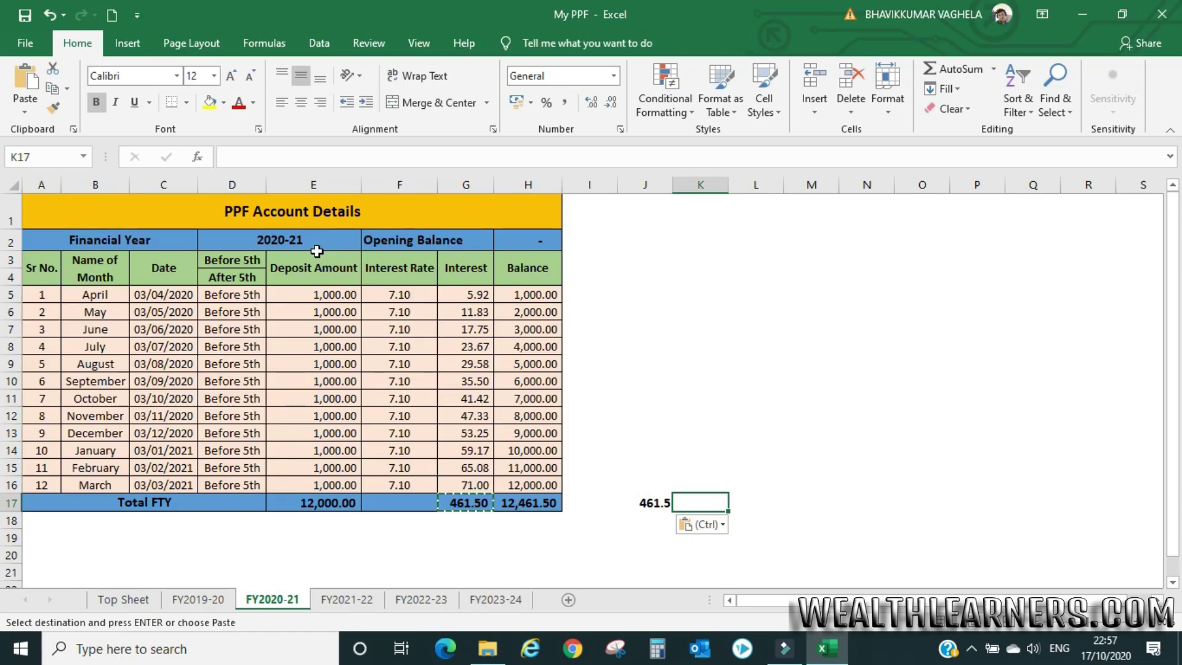
Step: Clear all deposit amounts in E5:E16 and the May to March dates in C6:C16
left_click(320, 296)
left_click_drag(320, 295, 296, 487)
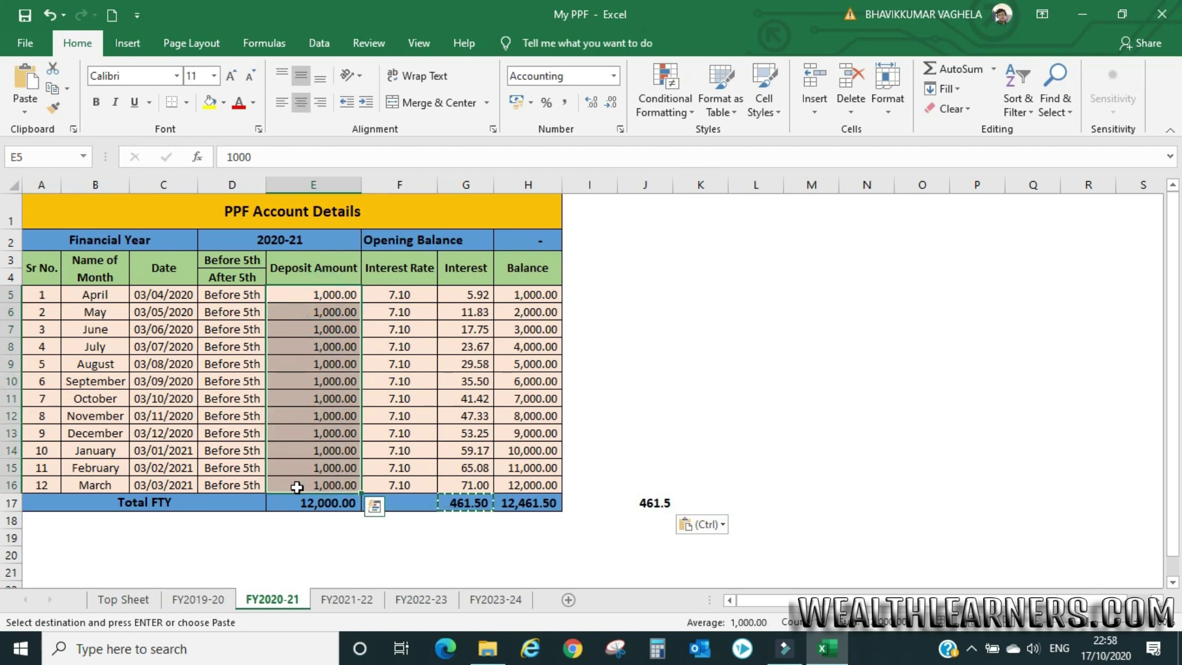
key("Delete")
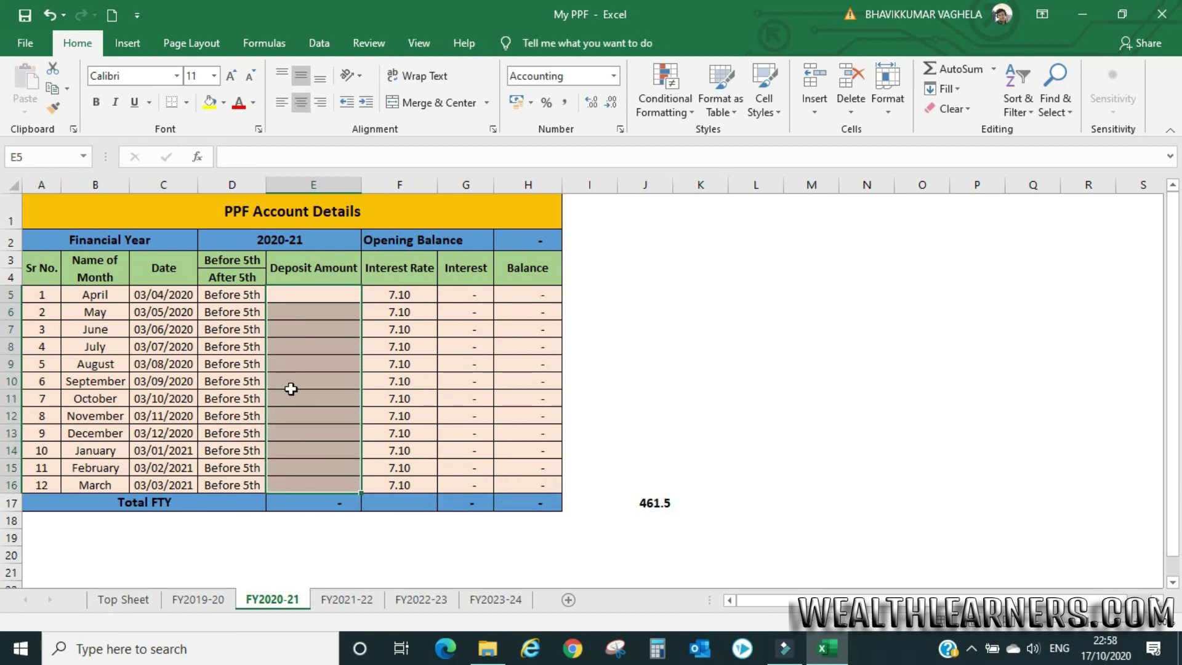
left_click_drag(175, 311, 181, 487)
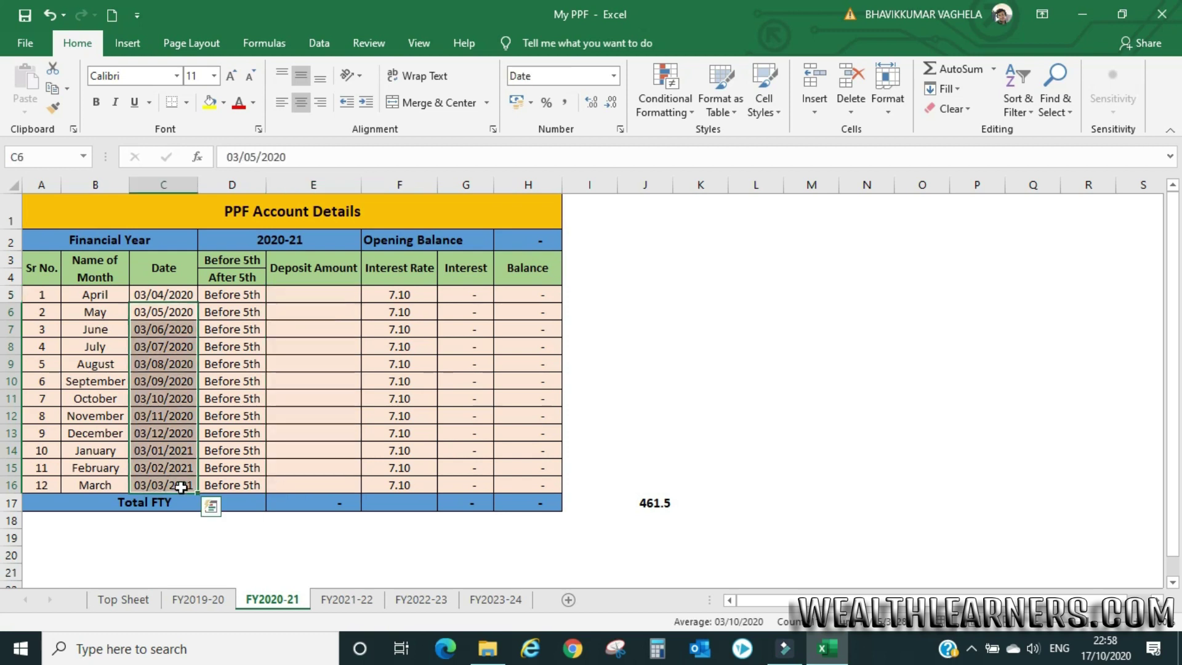
key("Delete")
Step: Enter 12000 as April's lump-sum deposit in cell E5 and compare the total interest in G17 with the value in J17
left_click(287, 294)
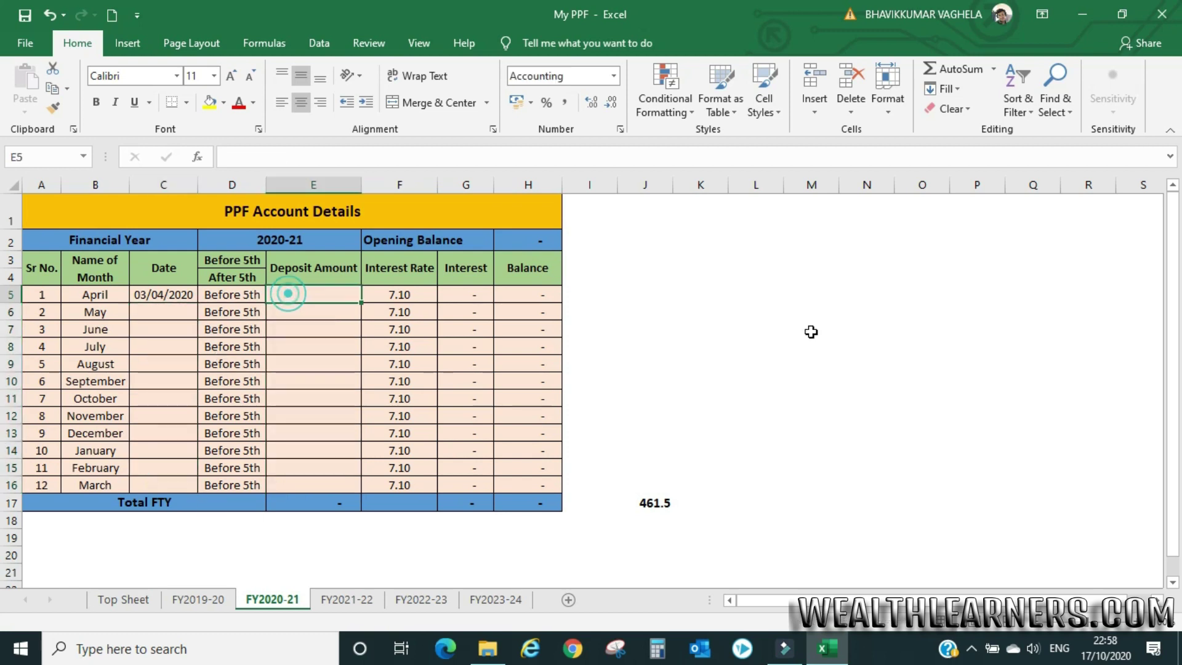
type("1200")
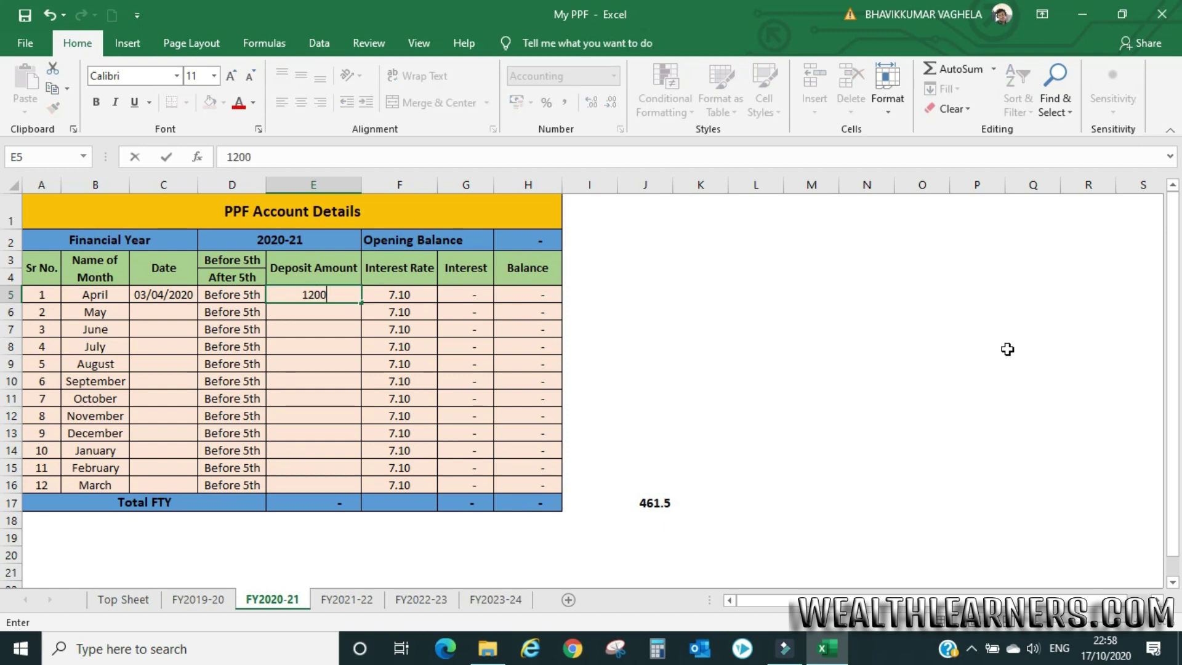
type("0")
key("Return")
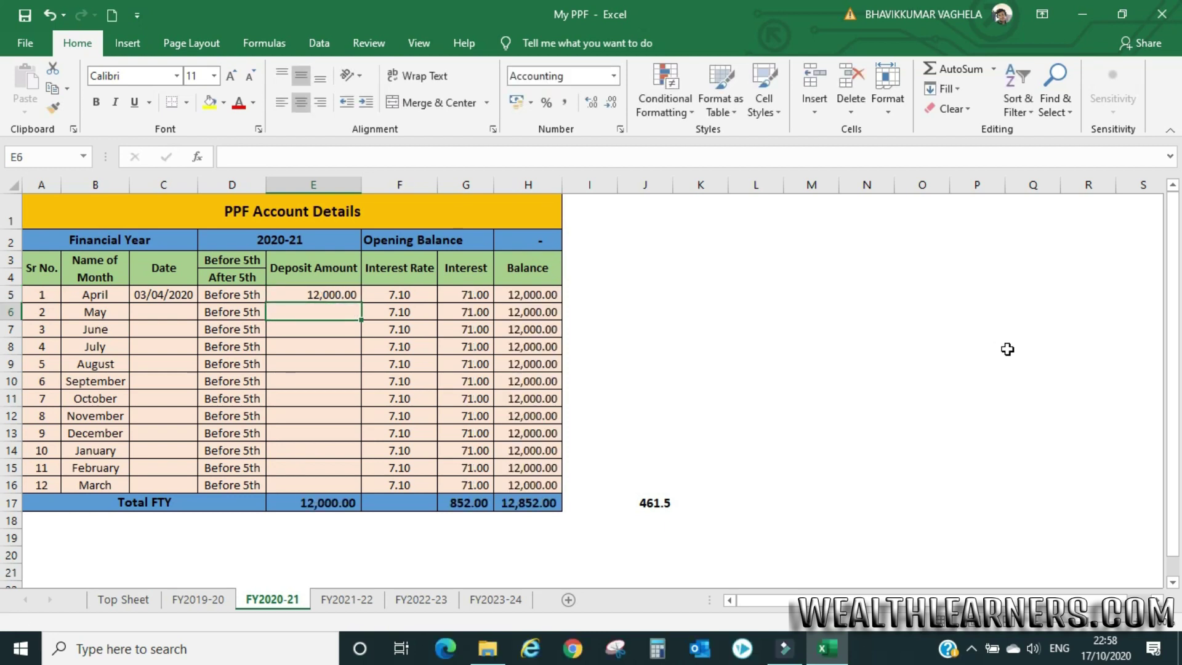
left_click(471, 506)
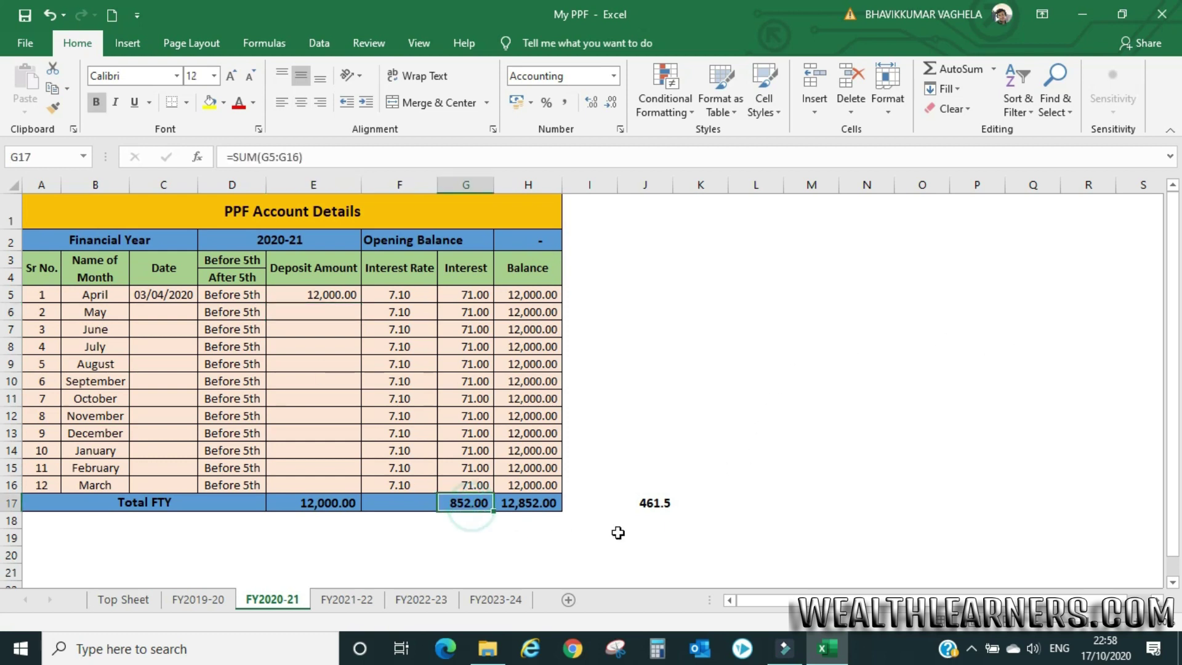
left_click(694, 502)
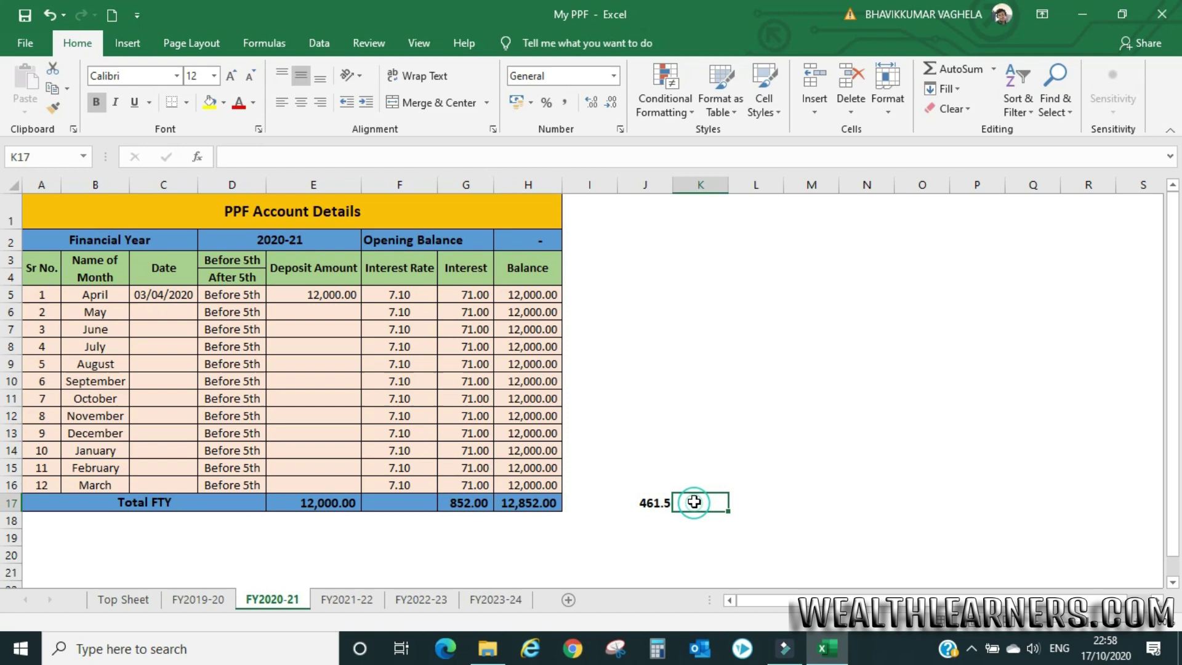
left_click(477, 503)
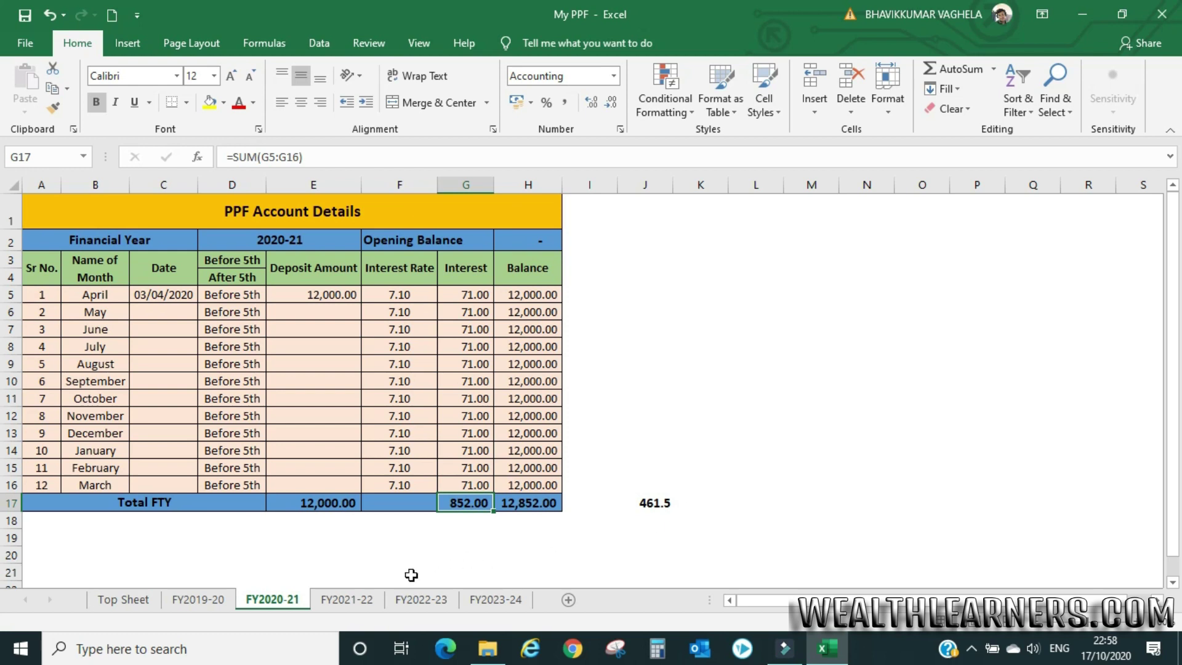
Step: Go through the FY2021-22 and FY2022-23 sheets to FY2023-24 and autofit its Balance column H
left_click(363, 600)
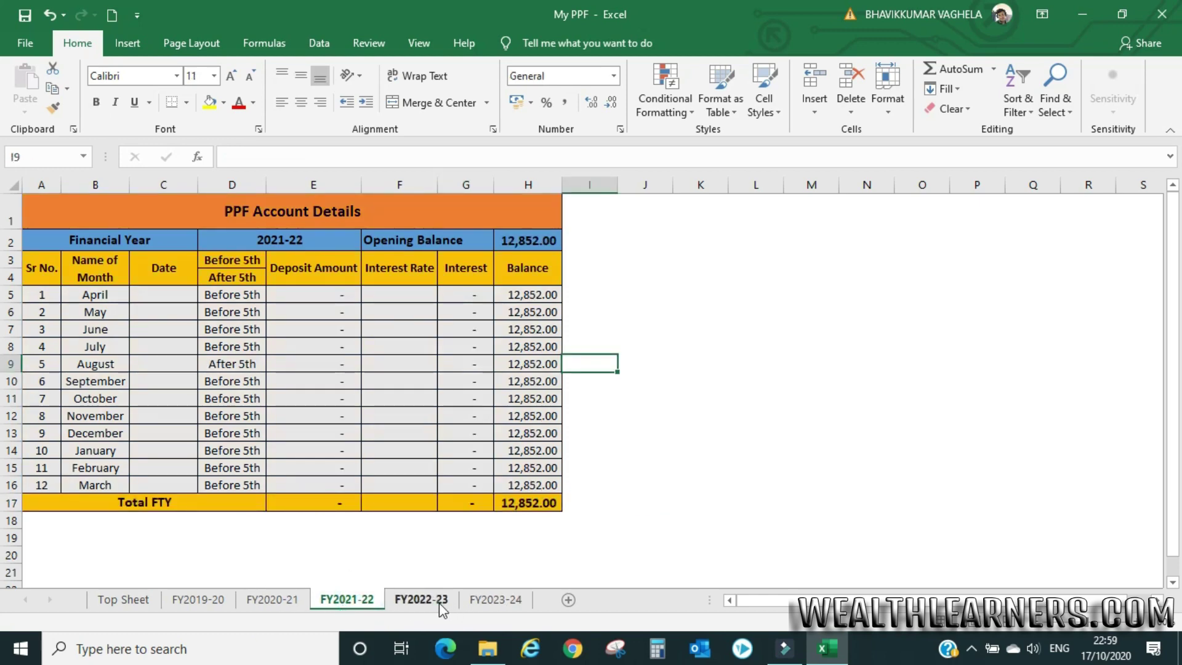
left_click(433, 600)
left_click(489, 600)
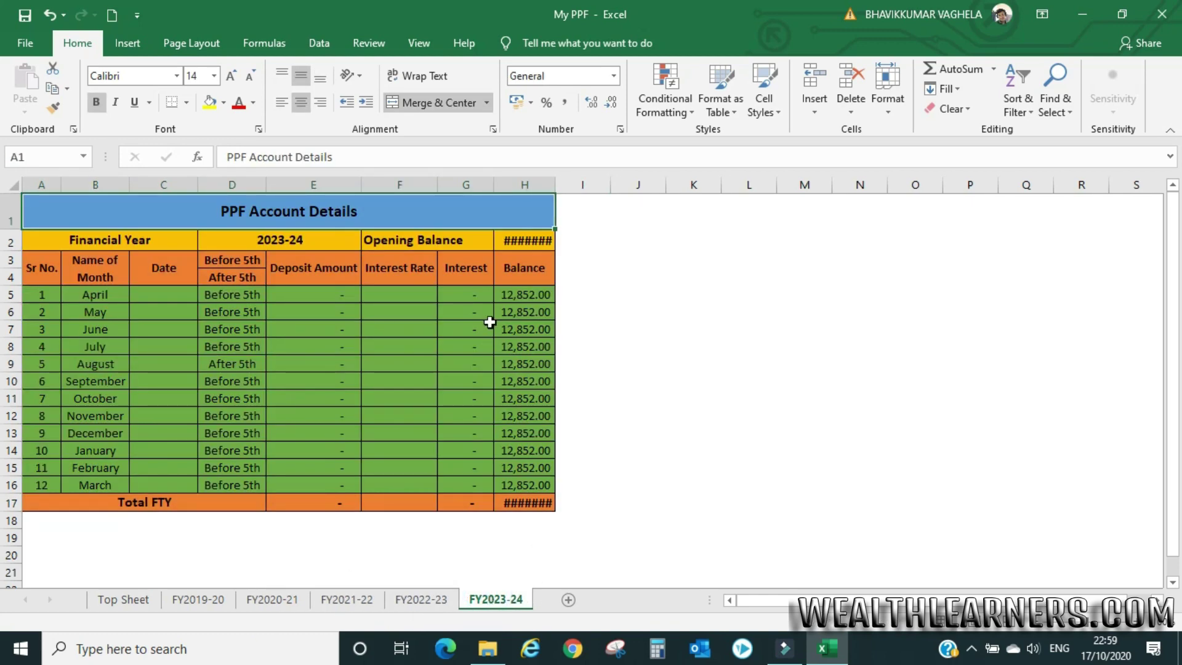
double_click(550, 184)
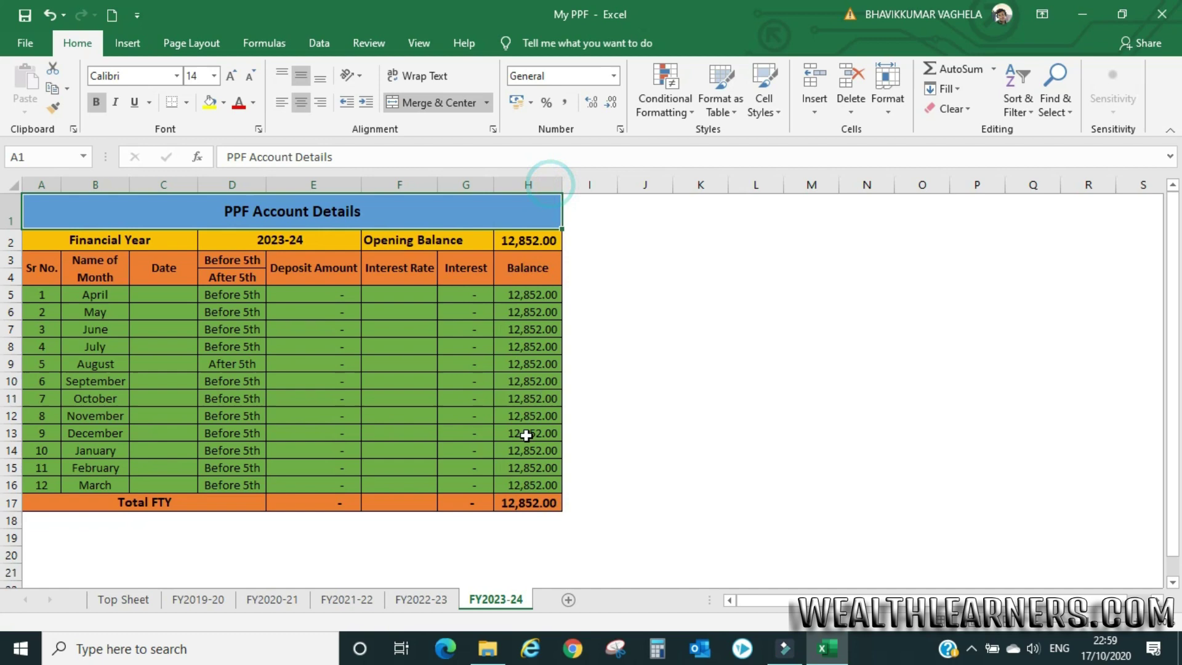
Step: Review the yearly sheets, examine how the Top Sheet's Deposit Amount FTY cells link to them, and return to the FY2019-20 sheet
left_click(419, 598)
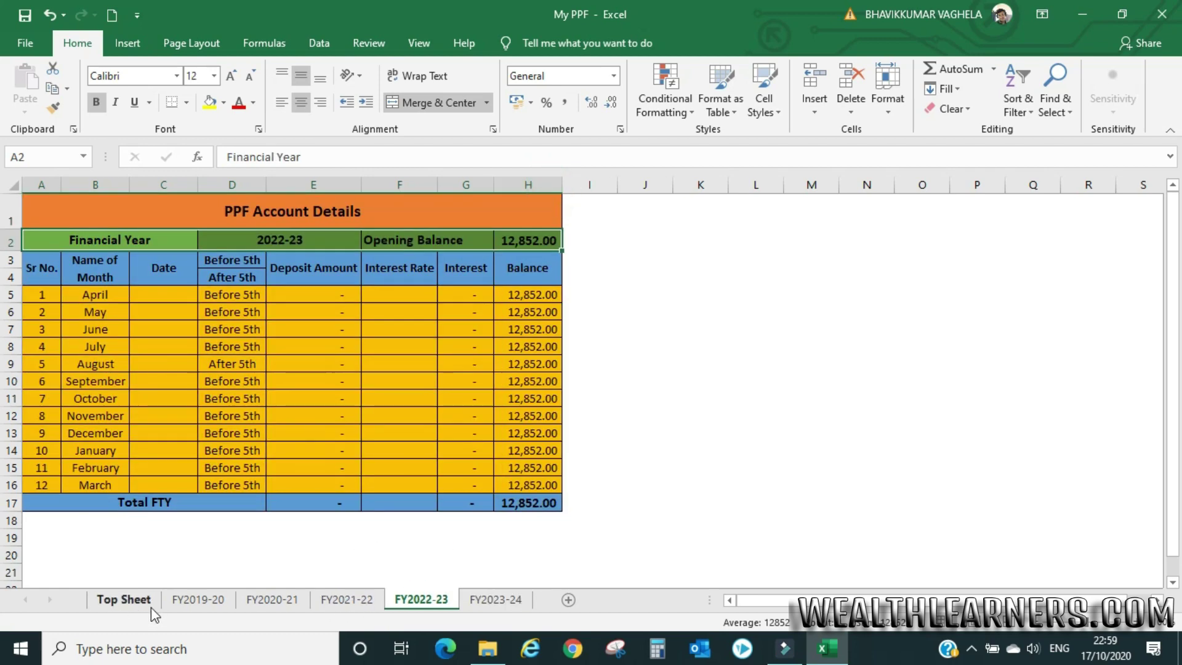
left_click(216, 603)
left_click(273, 600)
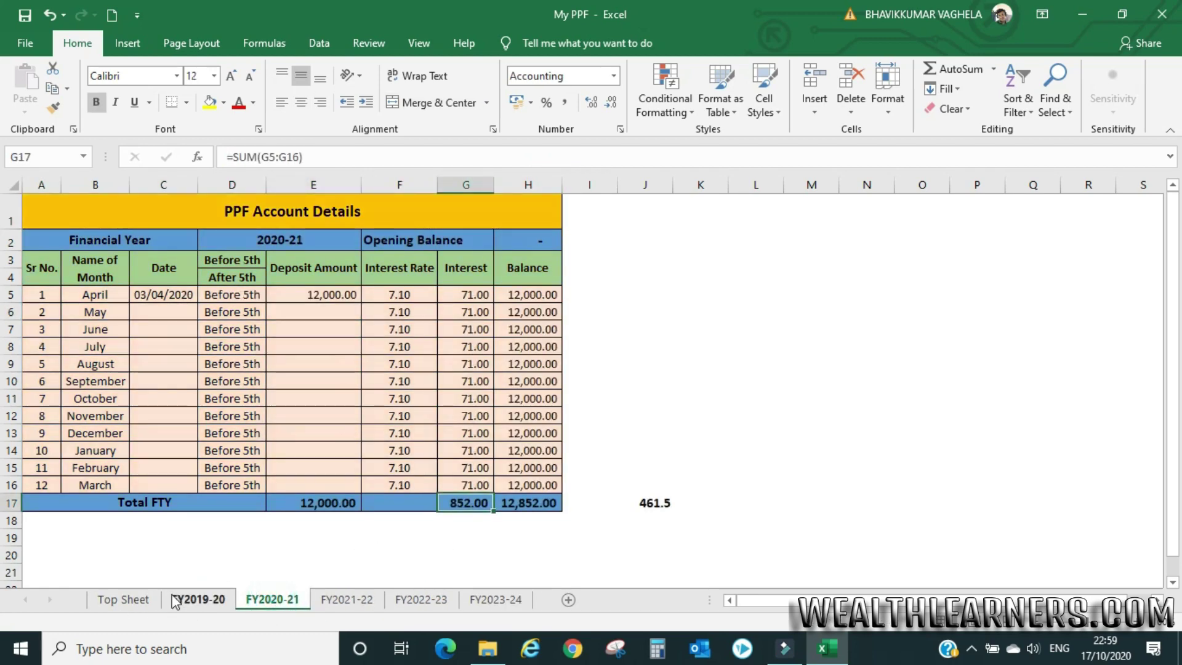
left_click(136, 601)
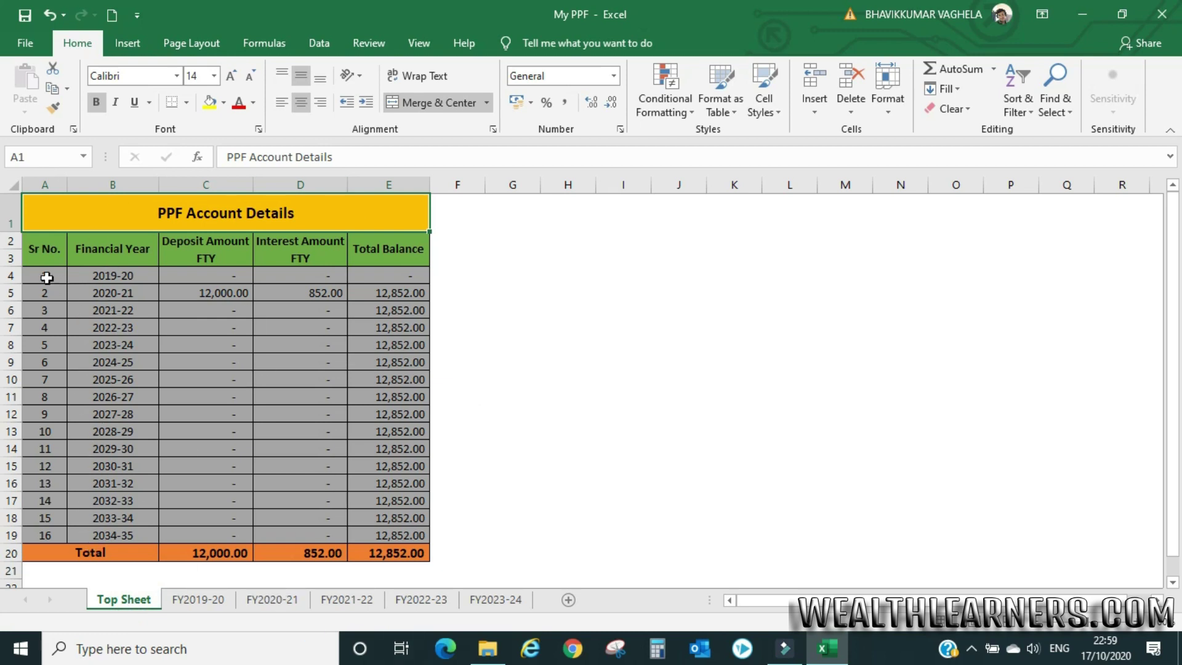
left_click(177, 287)
left_click(257, 276)
left_click(234, 289)
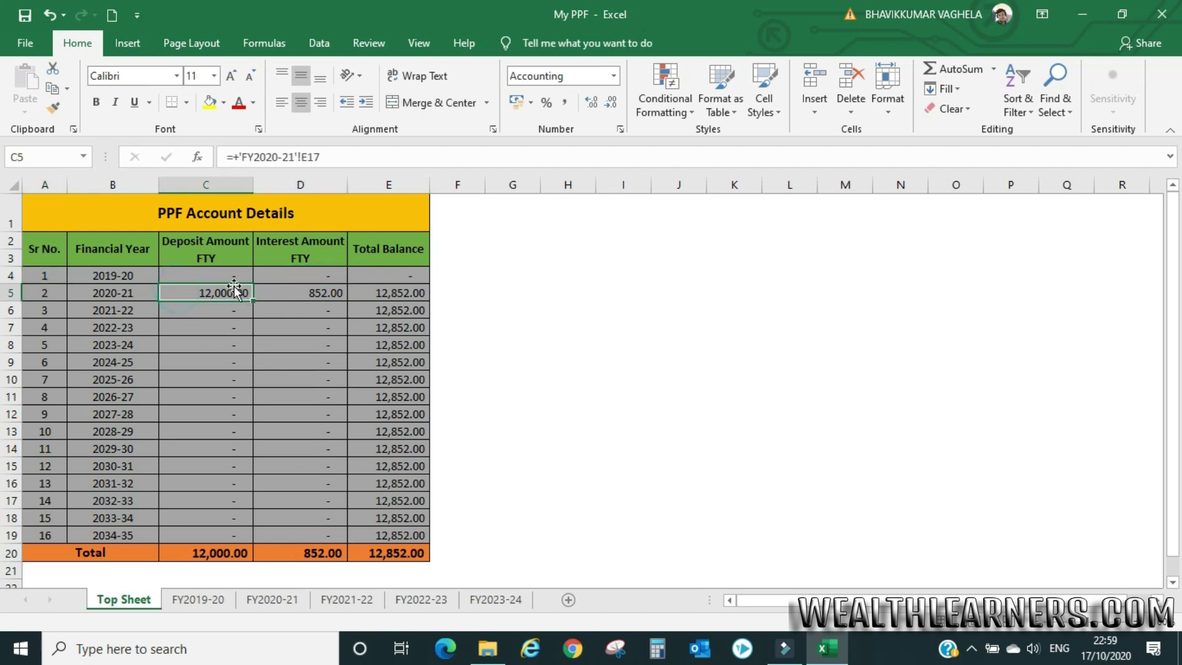
left_click(232, 309)
left_click(225, 327)
left_click(198, 598)
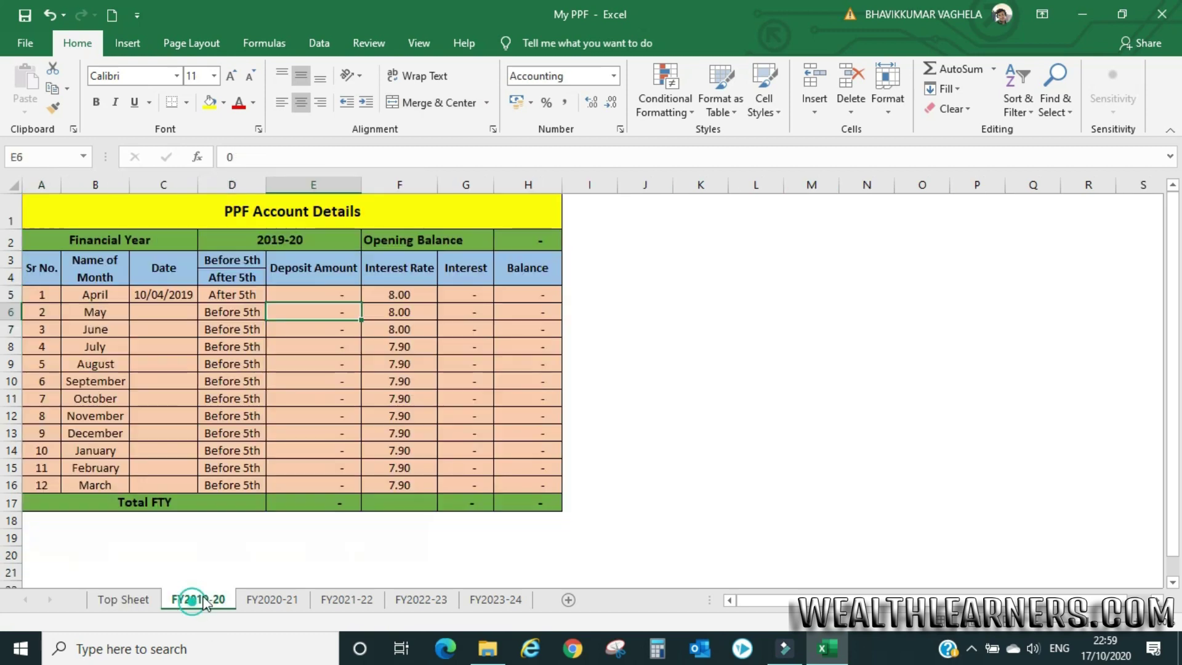
Step: Enter 12000 as the April deposit in cell E5 of the FY2019-20 sheet and check the year's total interest in G17
left_click(527, 241)
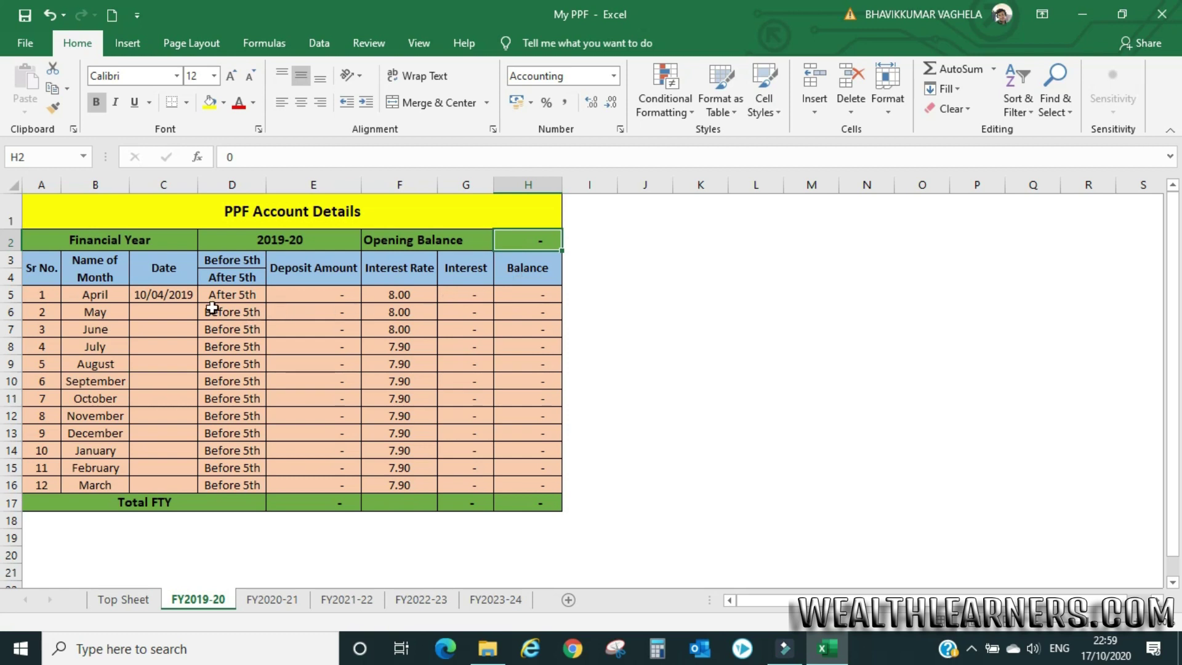
left_click(167, 296)
left_click(288, 298)
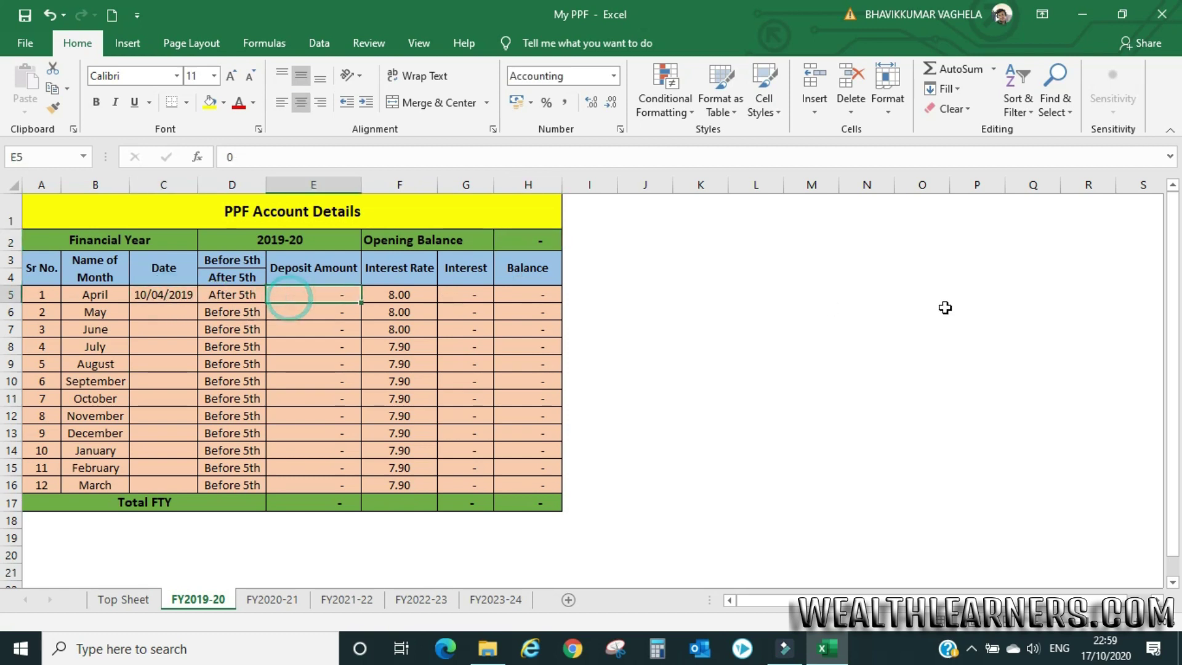
type("12000")
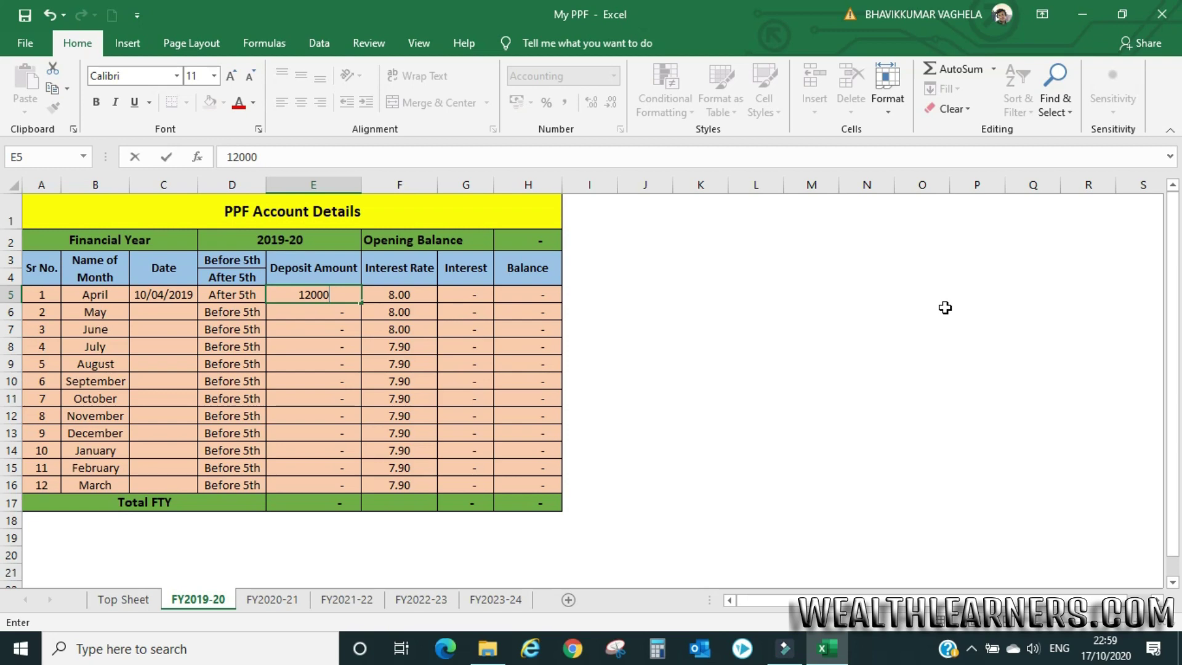
key("Return")
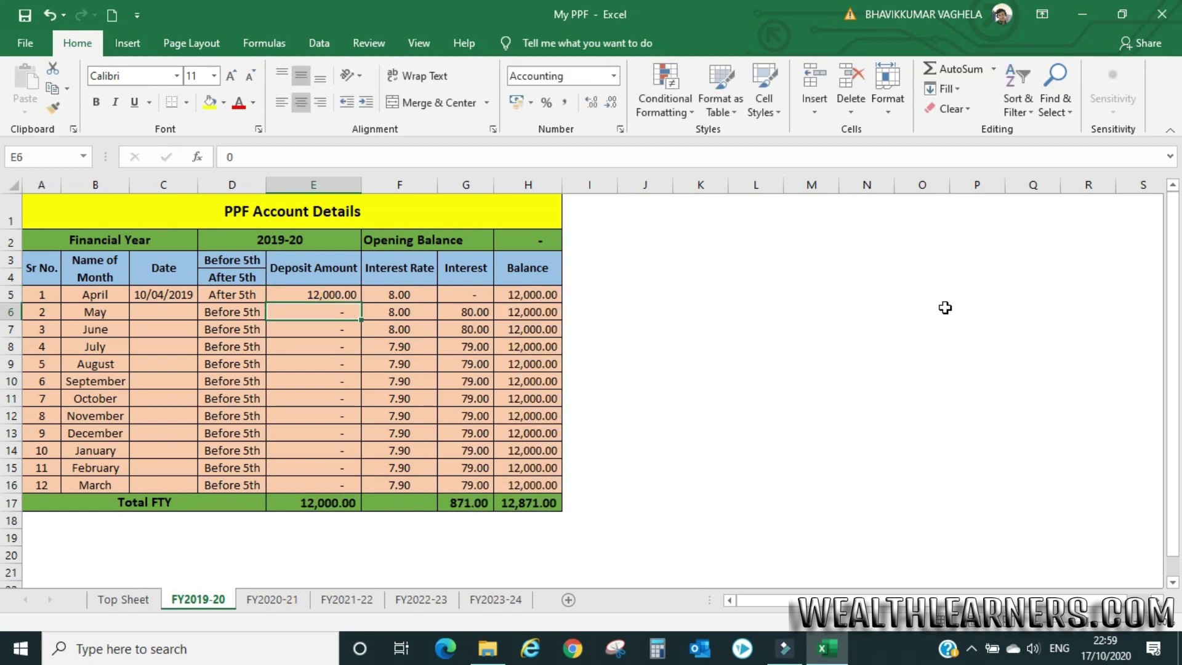
left_click(469, 503)
Step: Examine on the Top Sheet how the deposit and interest cells for 2019-20 to 2021-22 link to the yearly sheets' totals
left_click(123, 599)
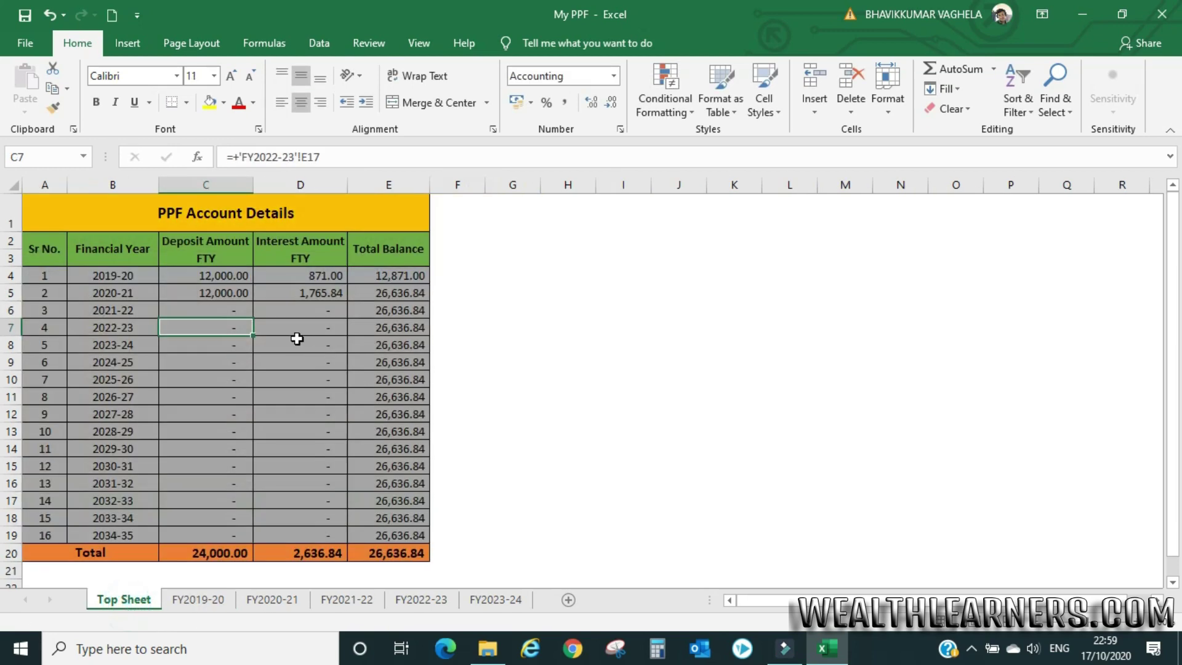
left_click(229, 276)
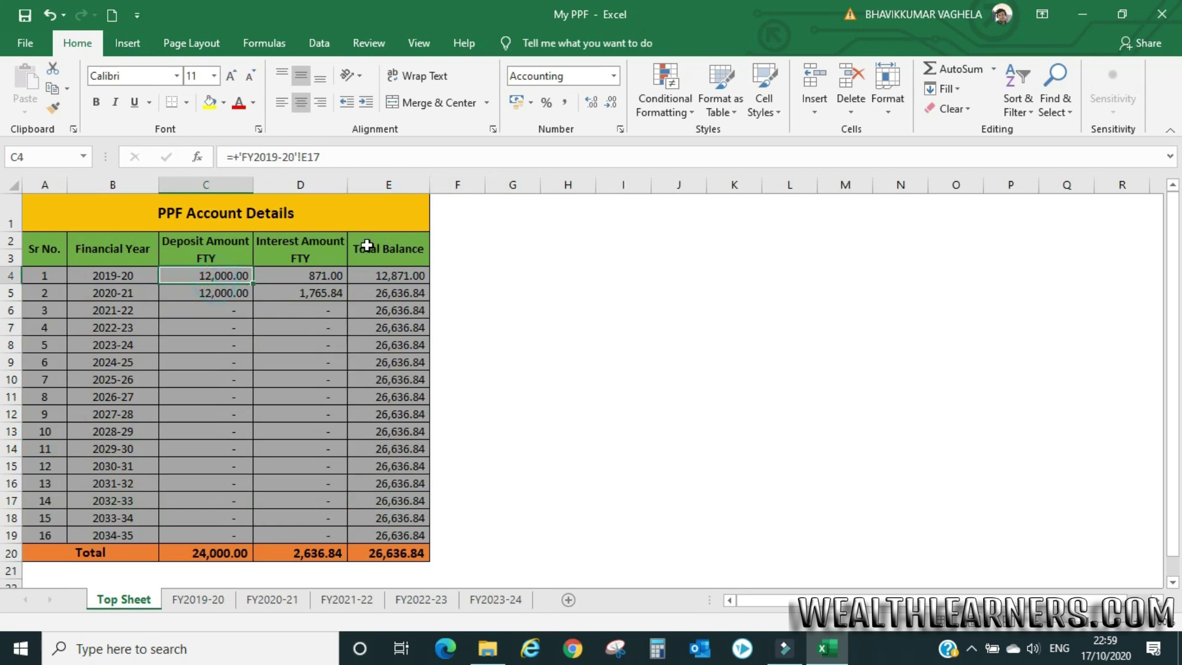
left_click(290, 278)
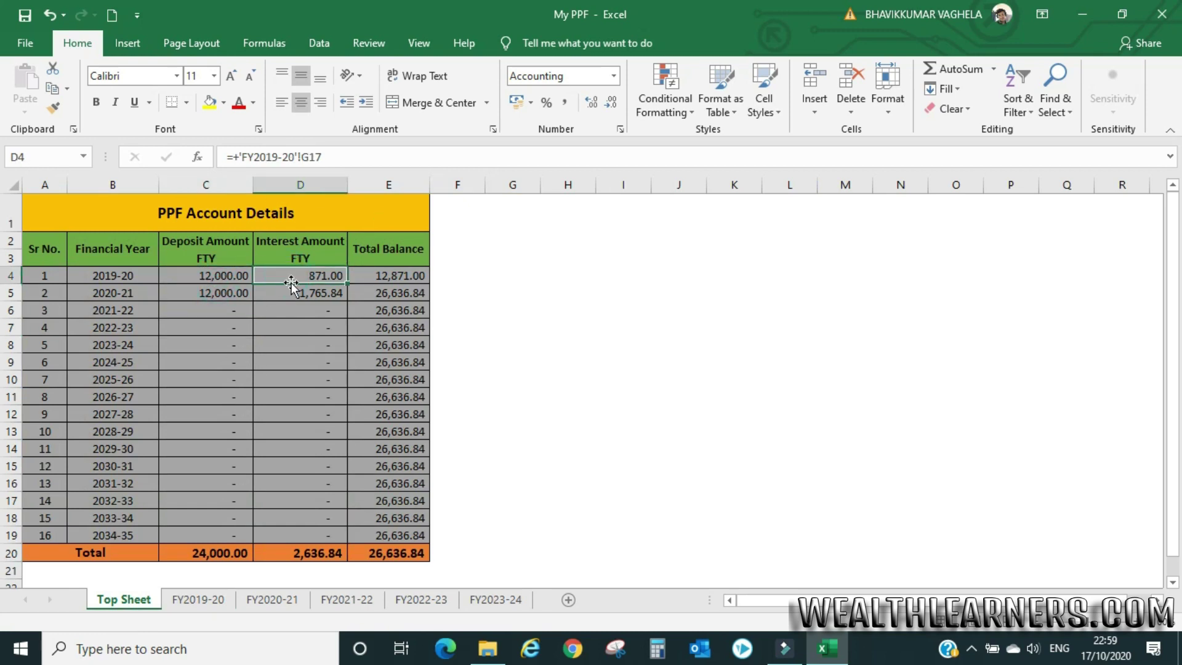
left_click(297, 292)
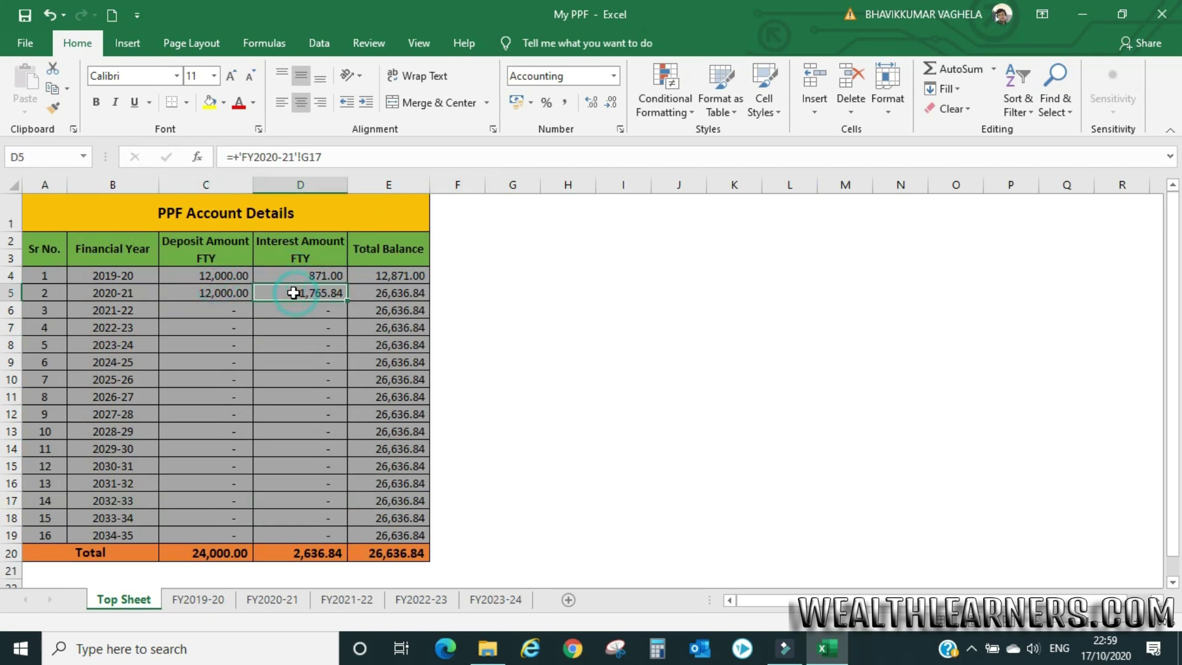
left_click(226, 278)
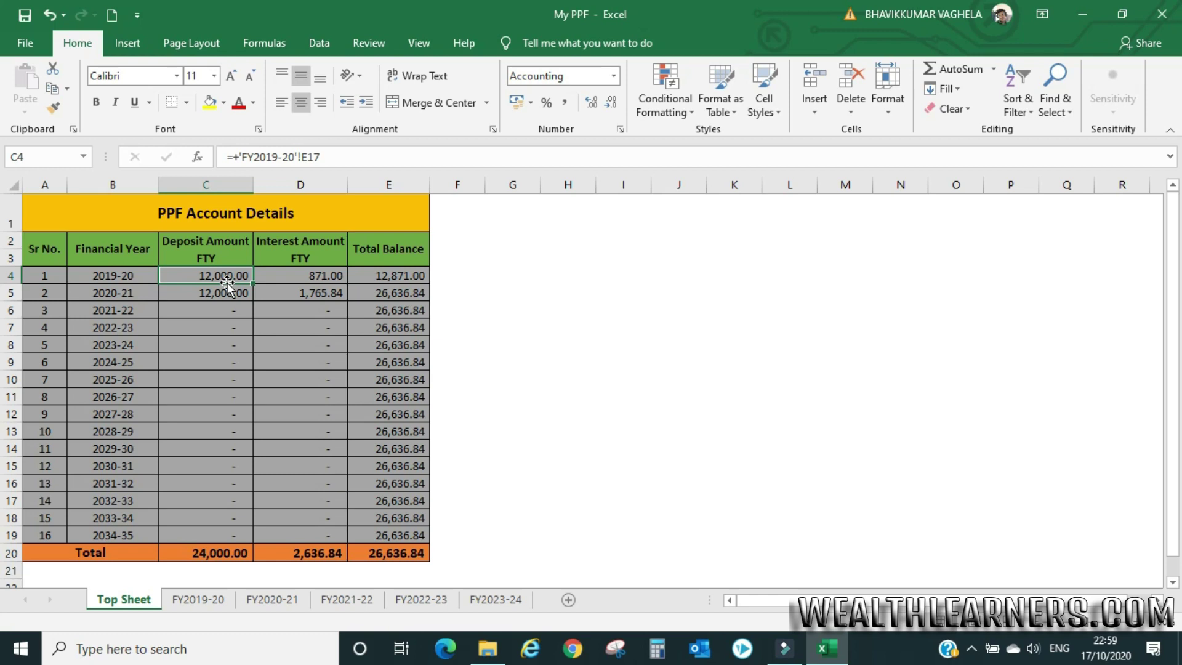
left_click(204, 295)
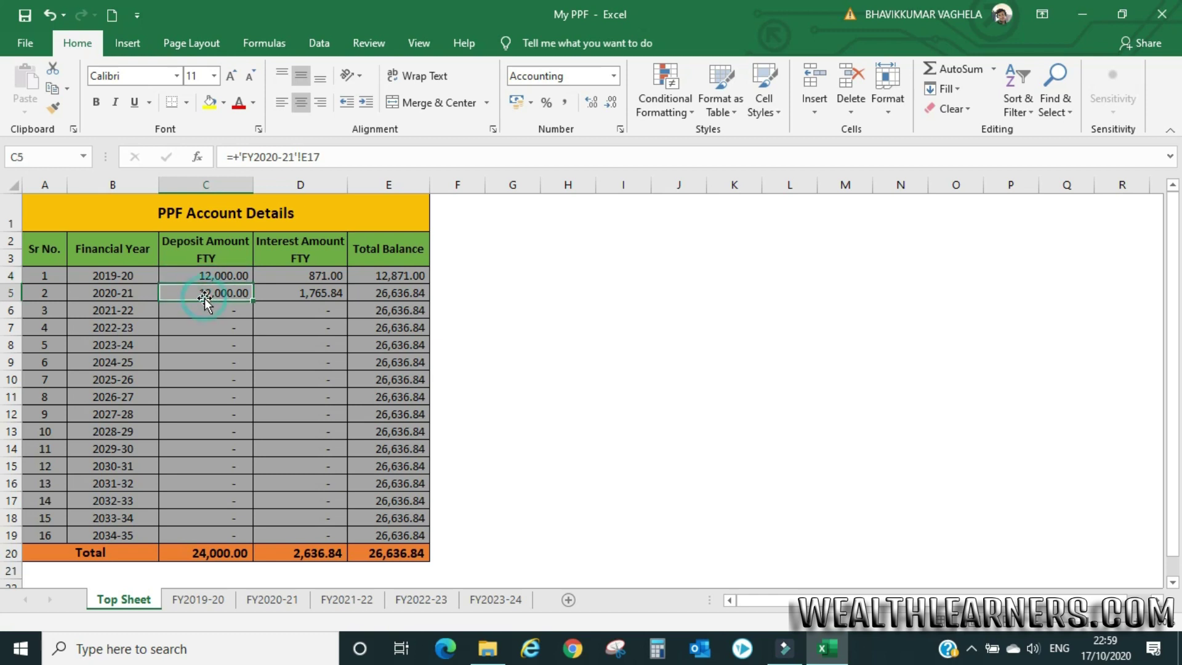
left_click(293, 306)
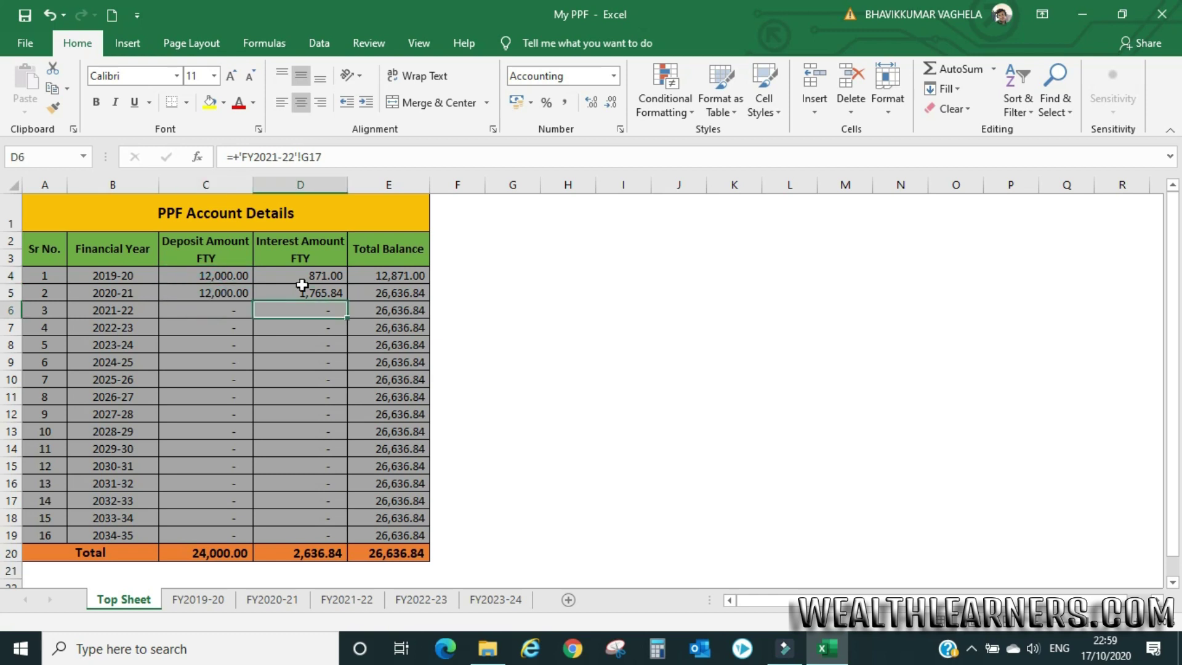